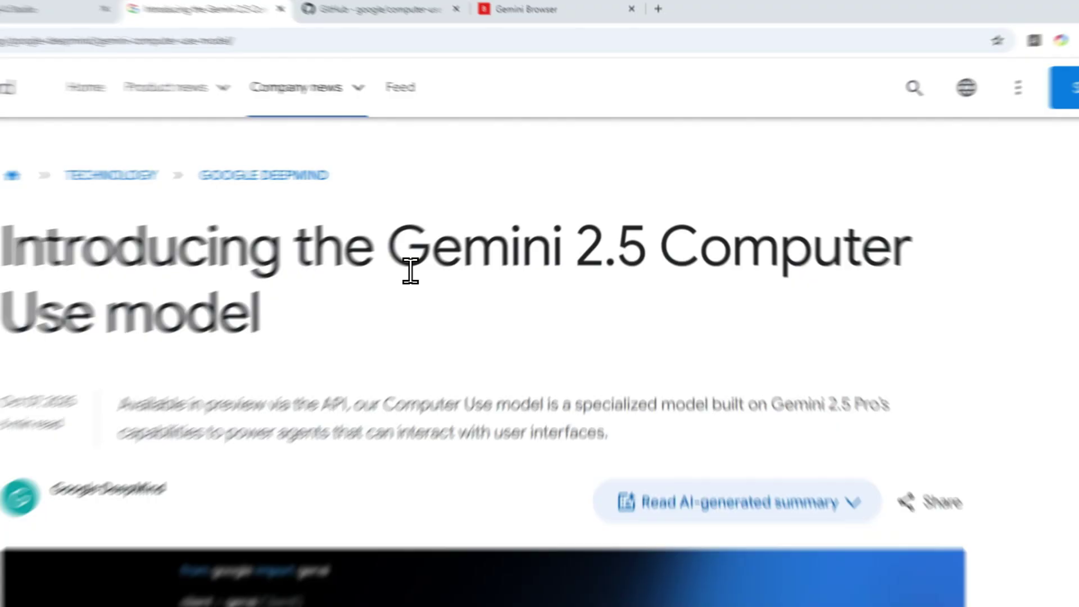
- Highlight 'Gemini 2.5 Computer Use' in the headline and 'Computer Use' in the summary line
left_click_drag(471, 227, 646, 229)
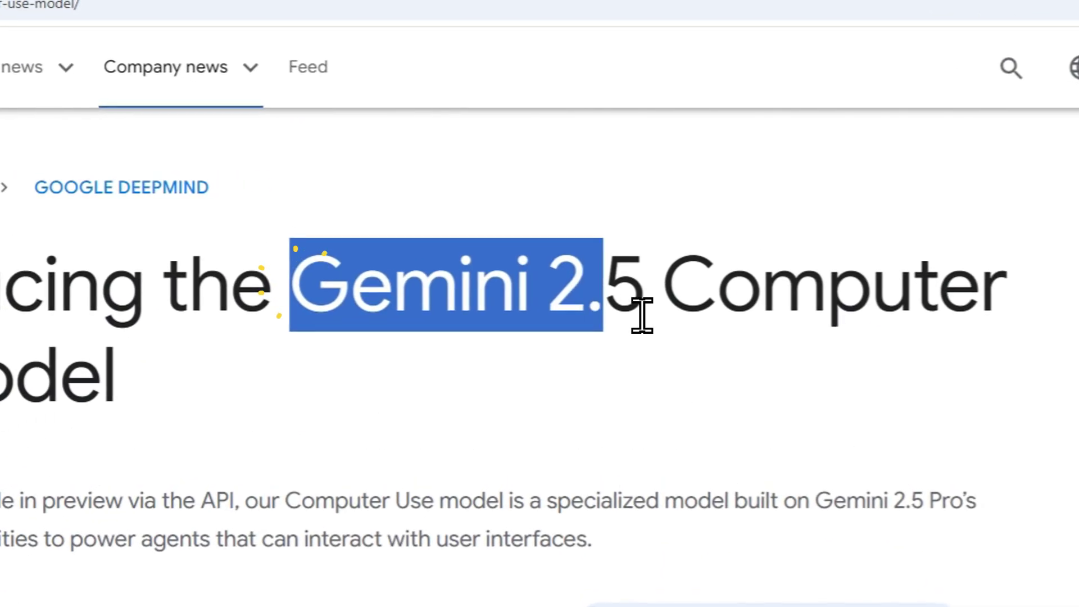
left_click_drag(642, 316, 311, 247)
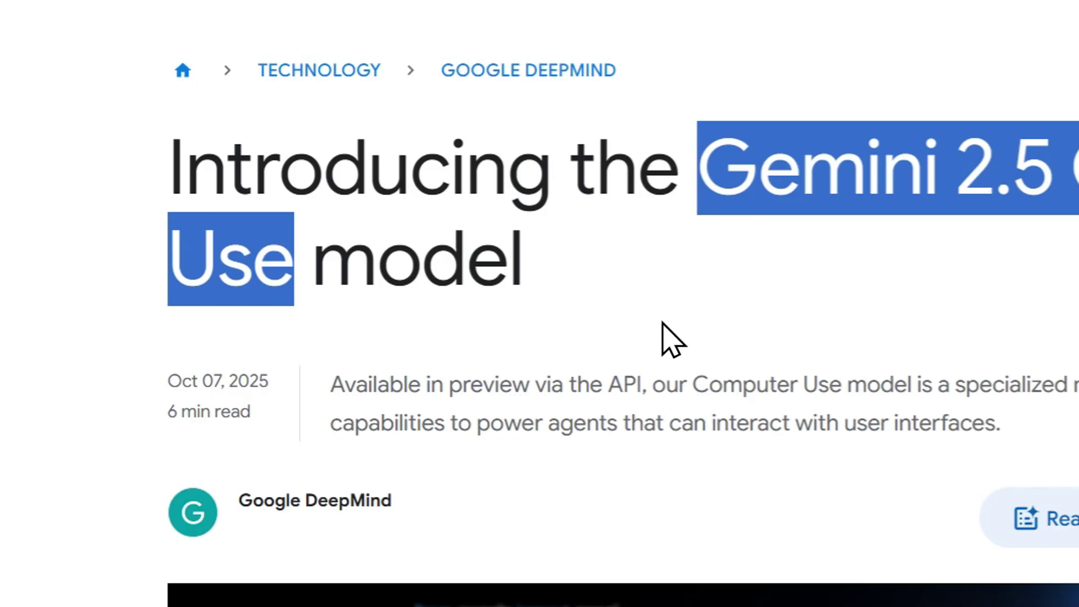
left_click_drag(691, 385, 874, 405)
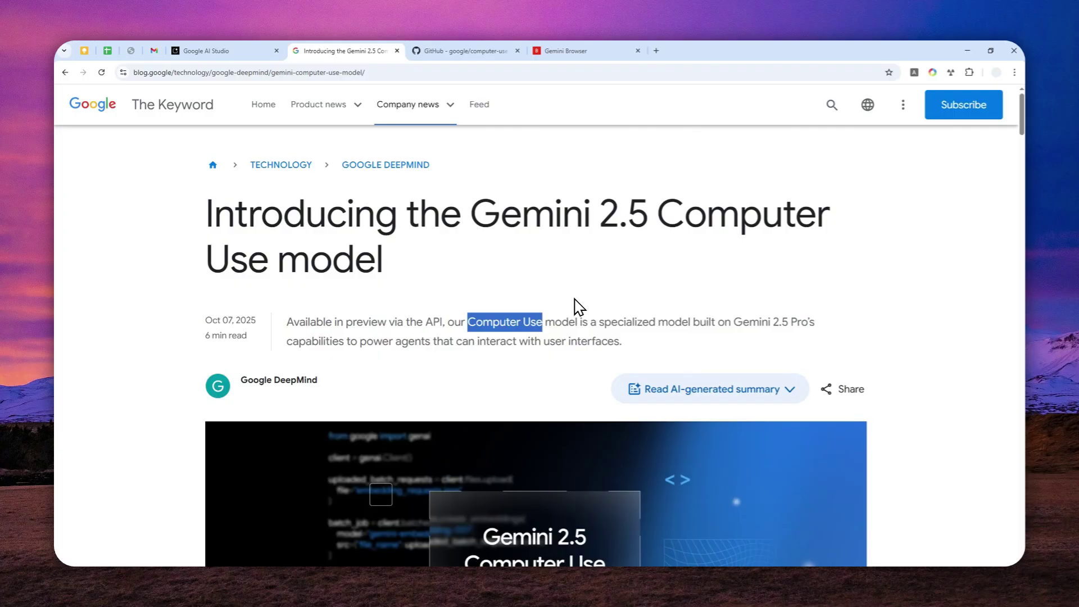
- Scroll the article past the banner, intro and How it works diagram to the pet spa demo prompt
scroll(582, 303, "down", 3)
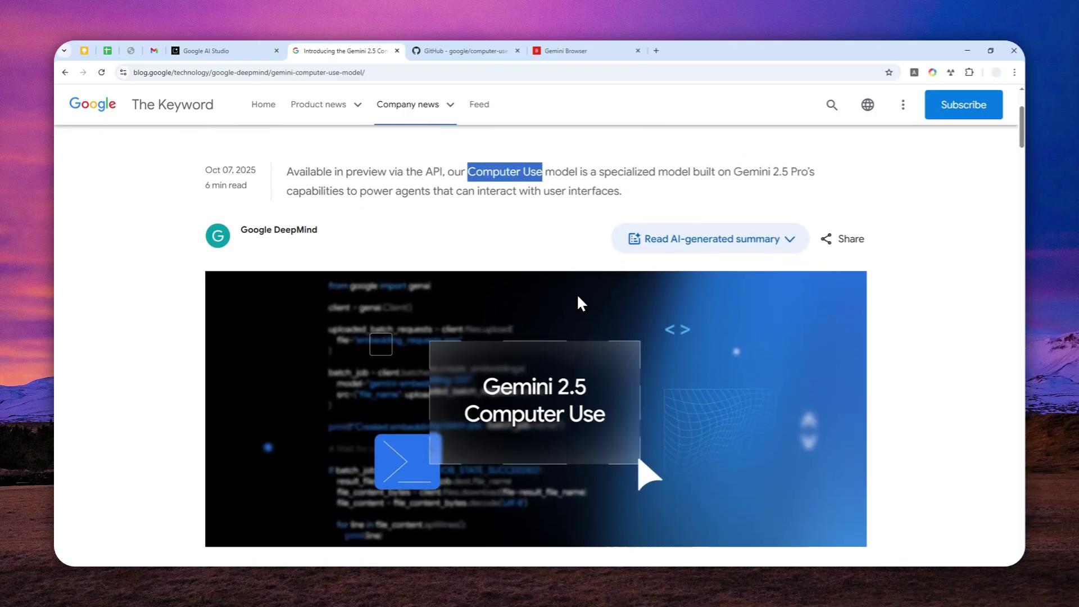
scroll(568, 300, "down", 4)
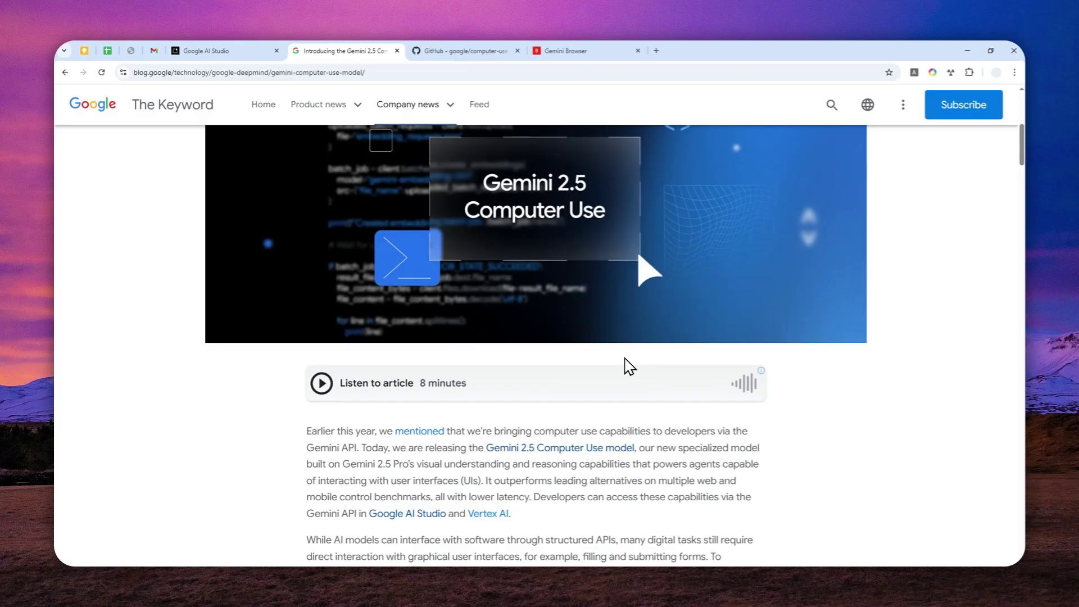
scroll(595, 371, "down", 3)
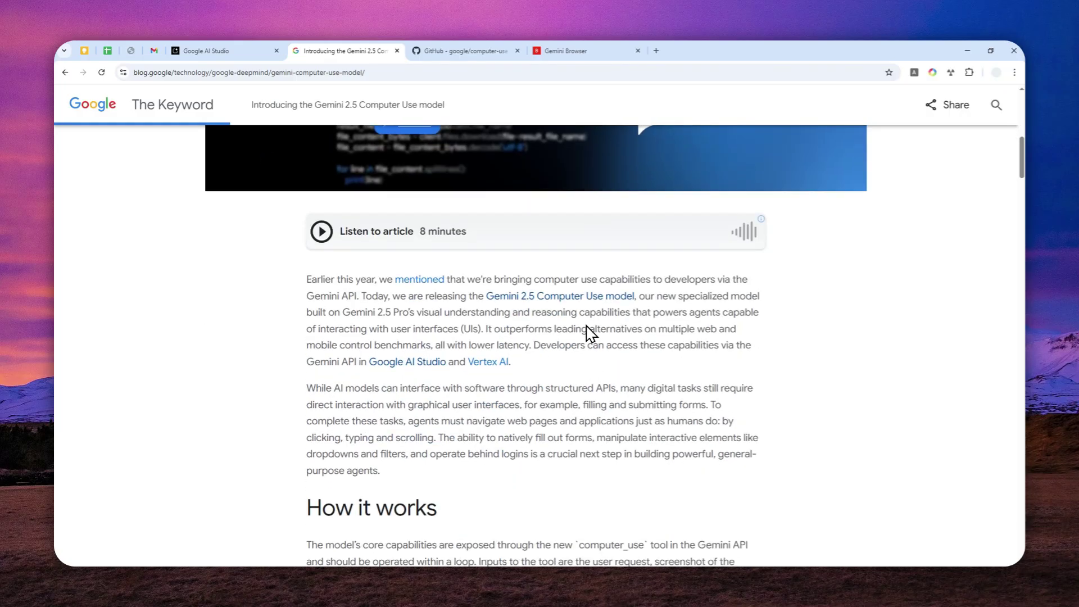
scroll(590, 333, "down", 5)
scroll(587, 328, "down", 8)
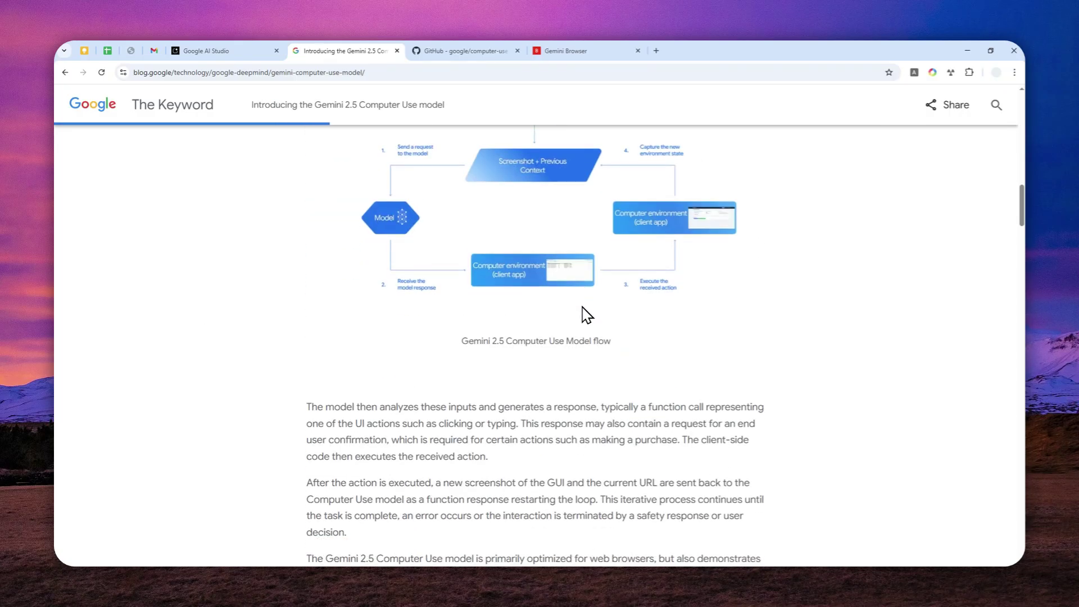
scroll(582, 308, "down", 3)
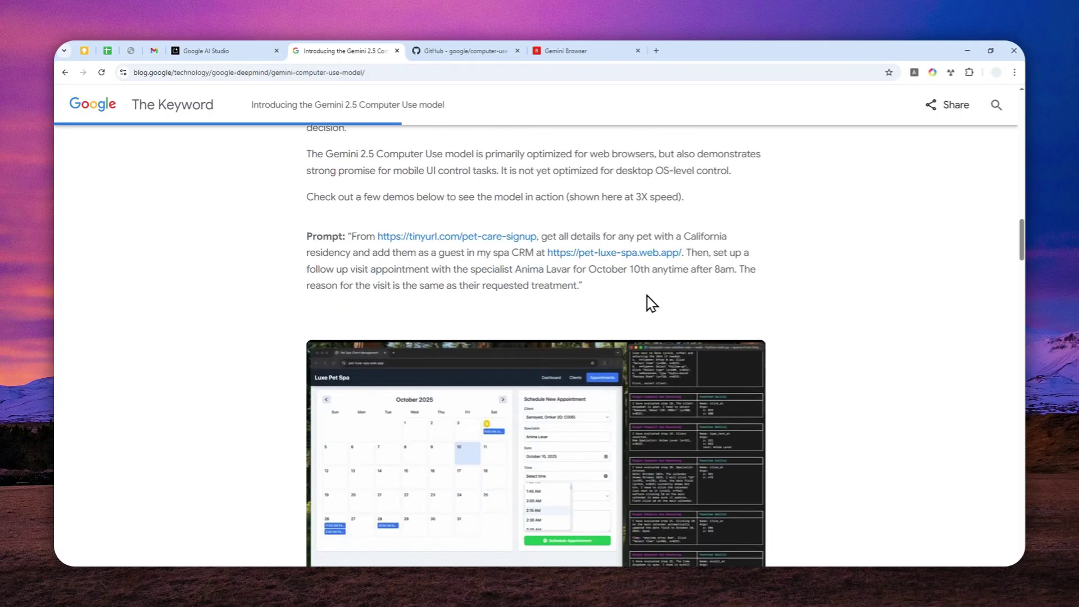
scroll(831, 316, "down", 2)
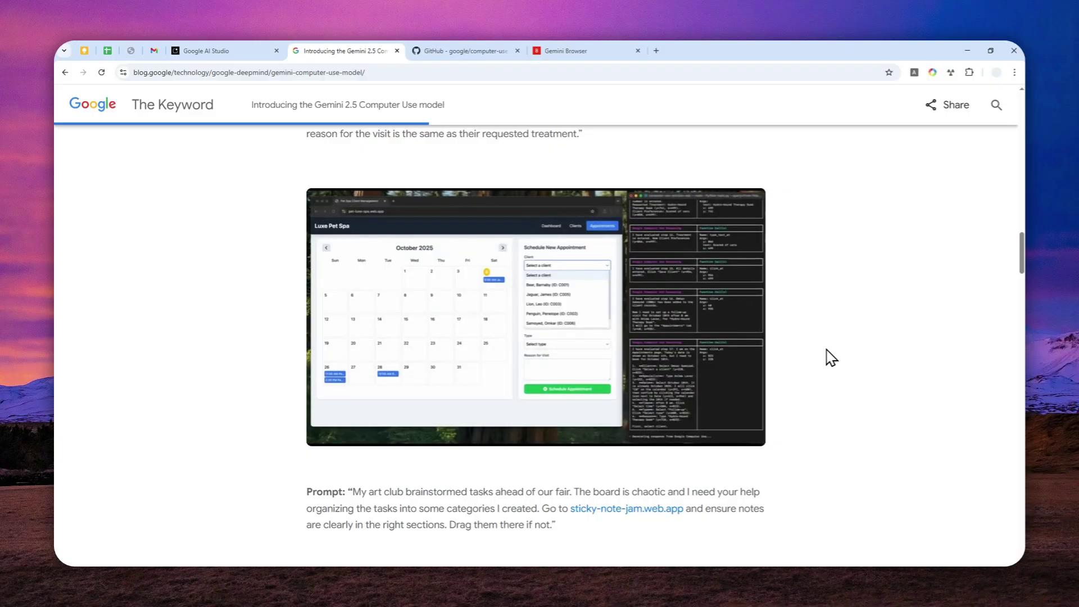
- Scroll back to the article title and highlight '6 min read' through 'Available in preview via the API'
scroll(859, 330, "up", 15)
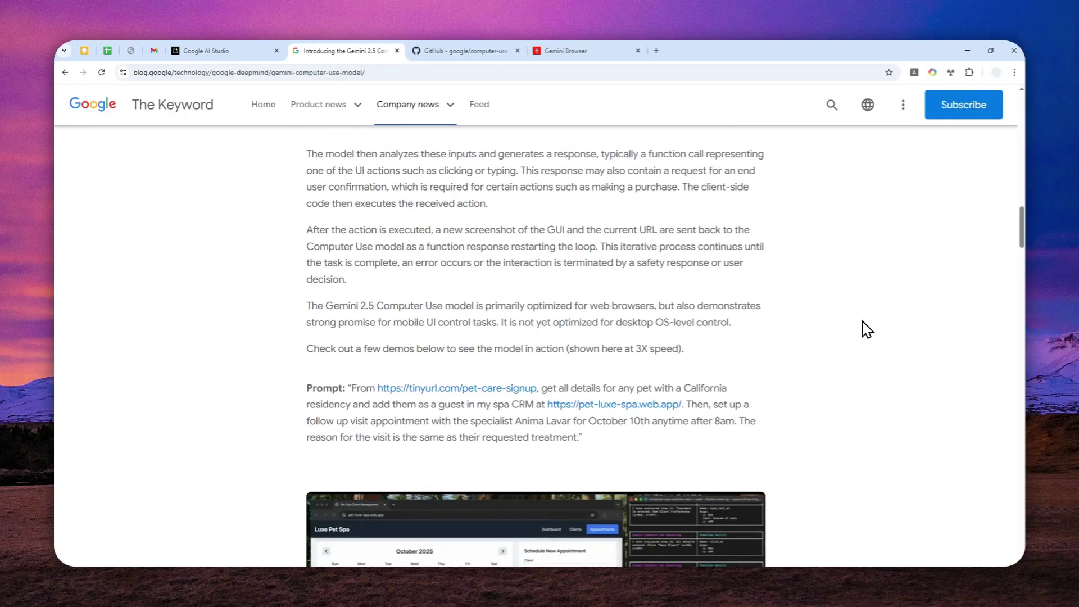
scroll(790, 241, "up", 10)
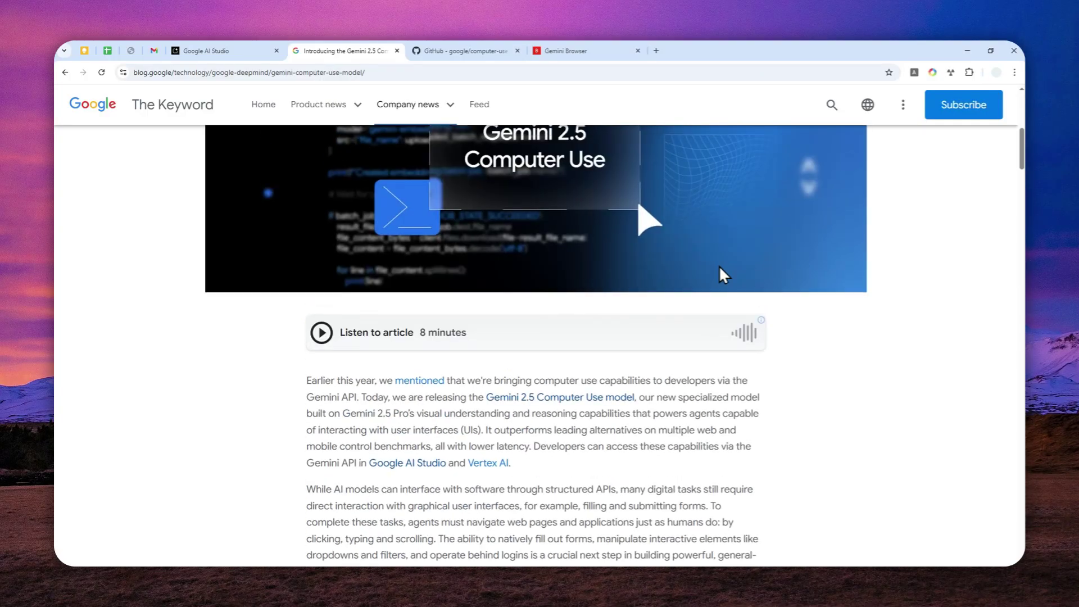
scroll(534, 247, "up", 2)
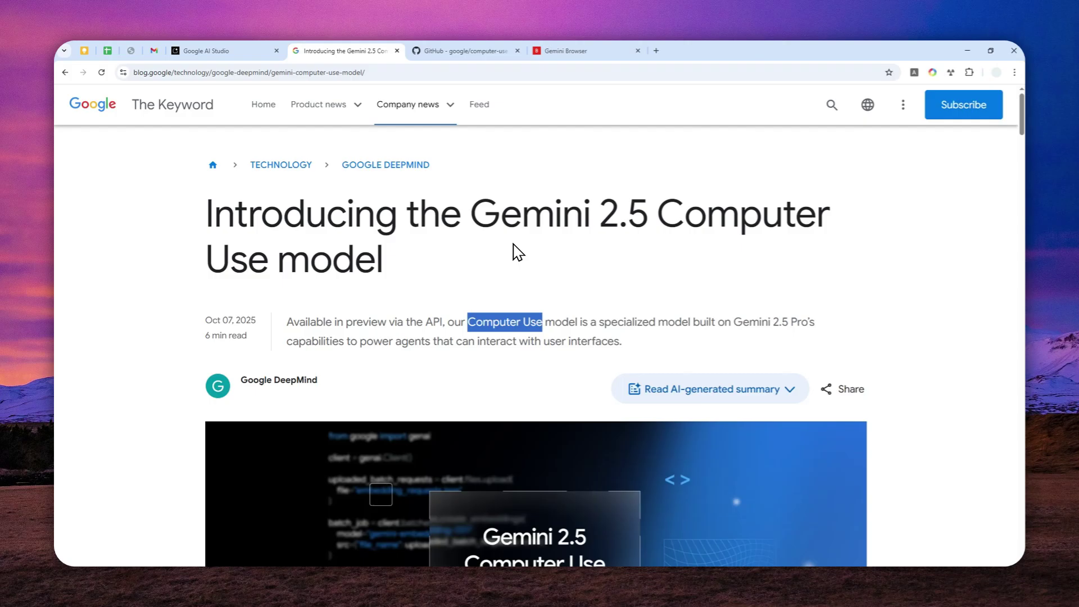
left_click_drag(285, 332, 399, 326)
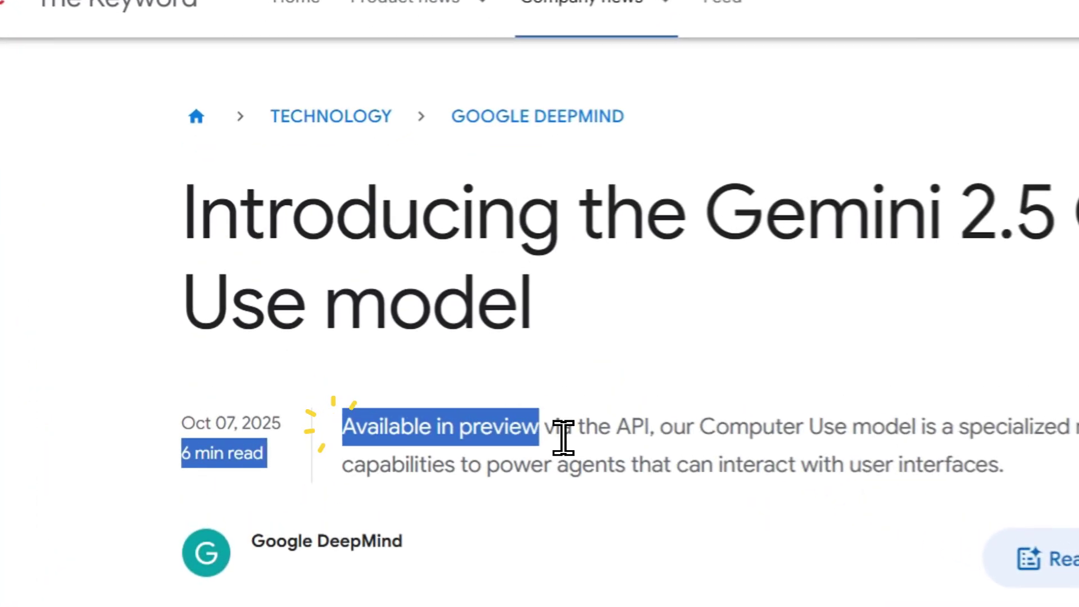
left_click_drag(563, 436, 680, 436)
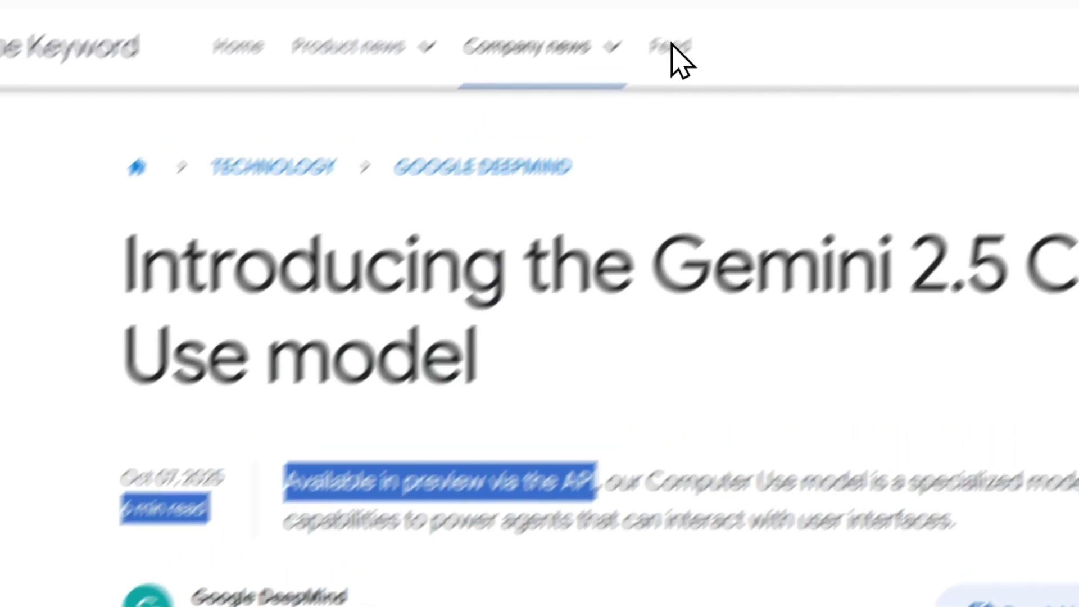
left_click(523, 56)
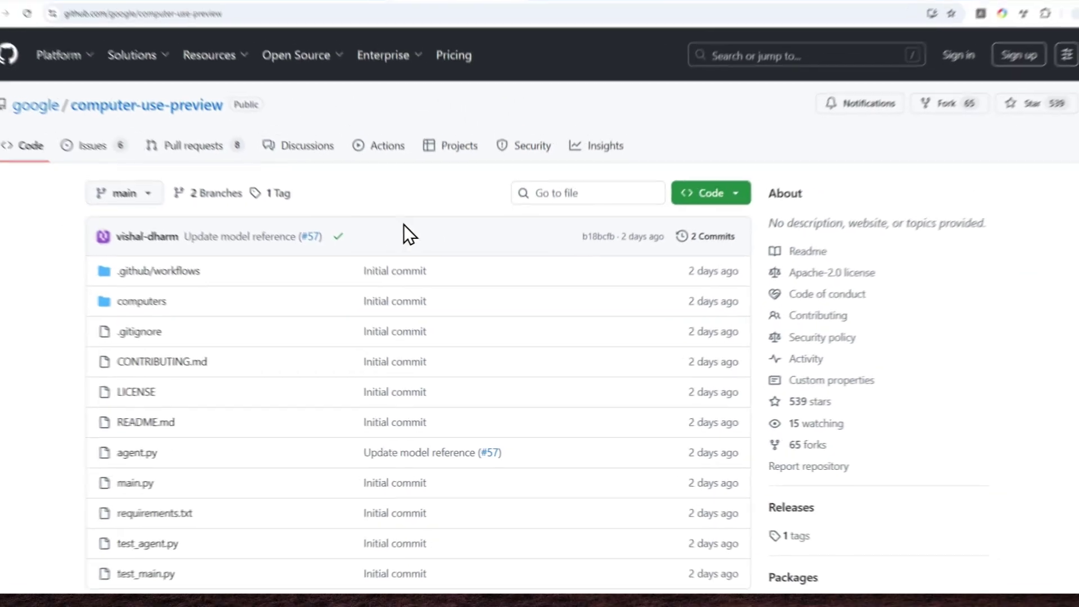
scroll(386, 261, "down", 5)
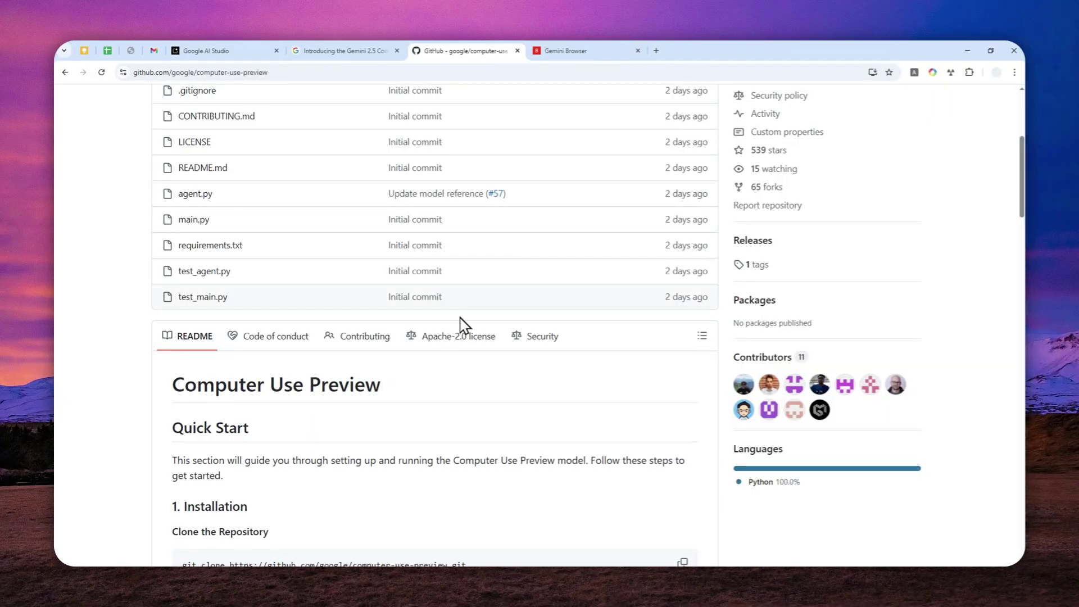
scroll(342, 270, "down", 4)
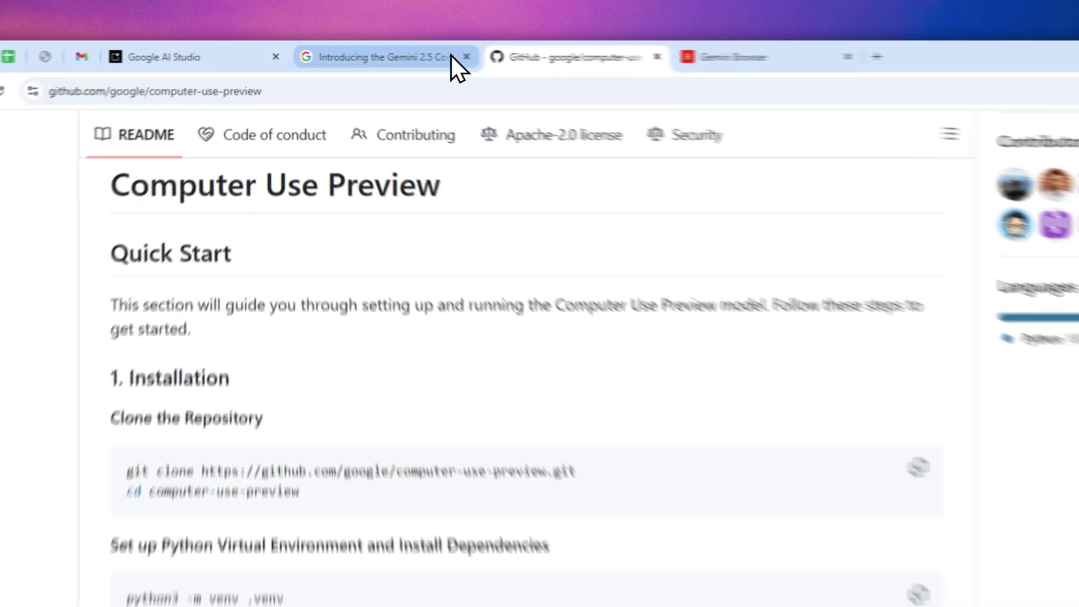
left_click(382, 53)
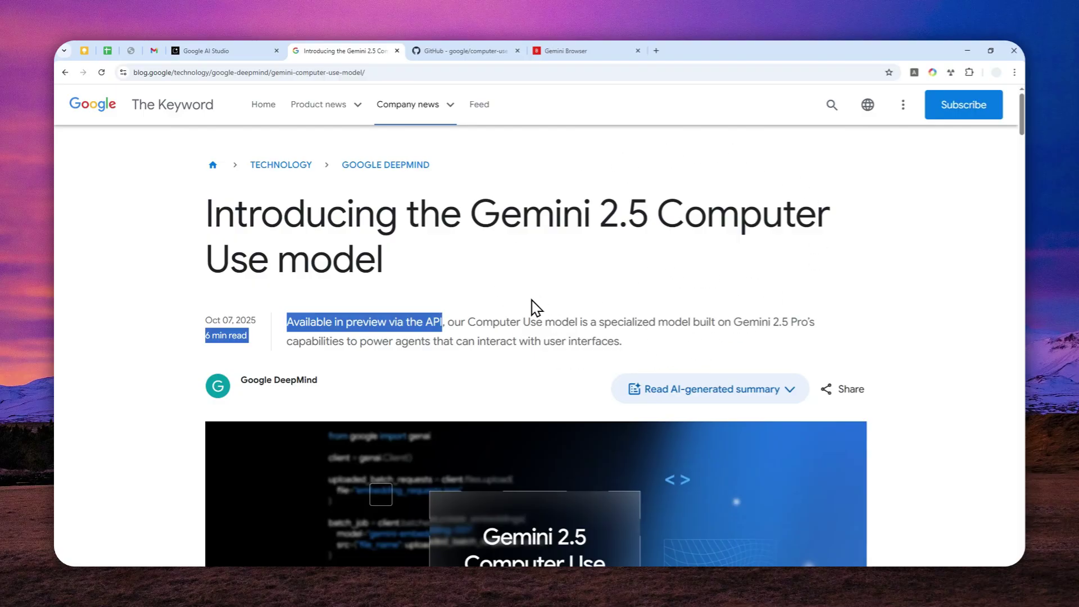
- Scroll down the article to the How to get started section
scroll(534, 292, "down", 3)
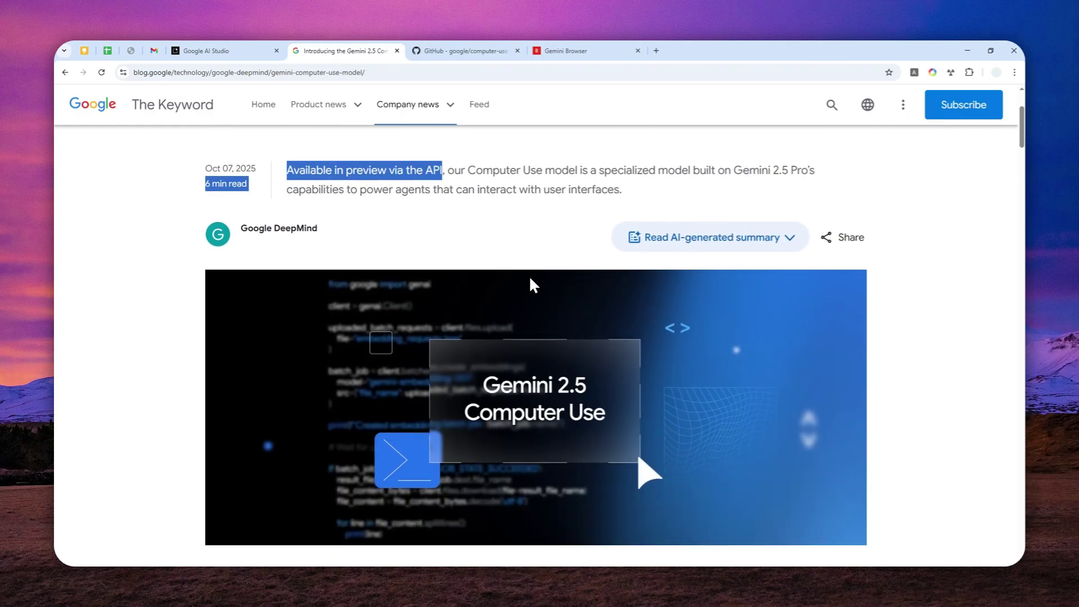
scroll(508, 335, "down", 10)
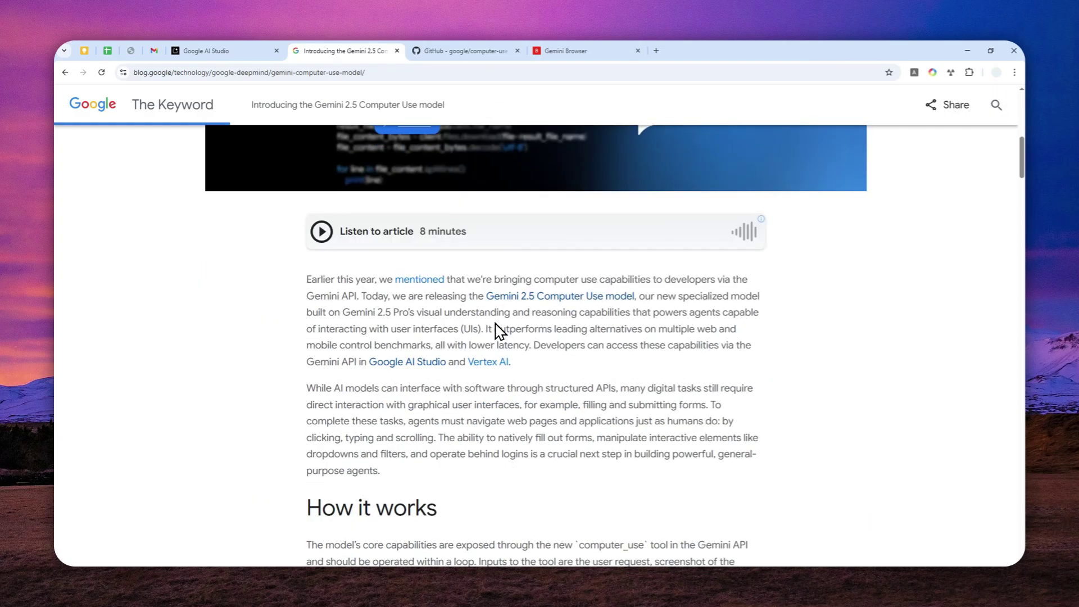
scroll(497, 331, "down", 5)
scroll(485, 299, "down", 5)
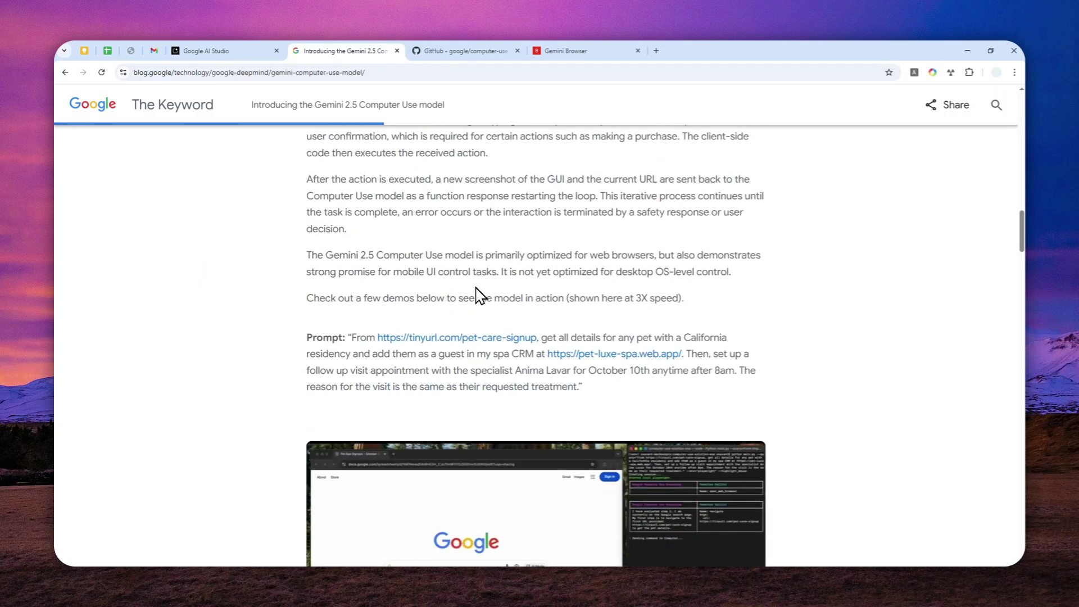
scroll(562, 242, "down", 5)
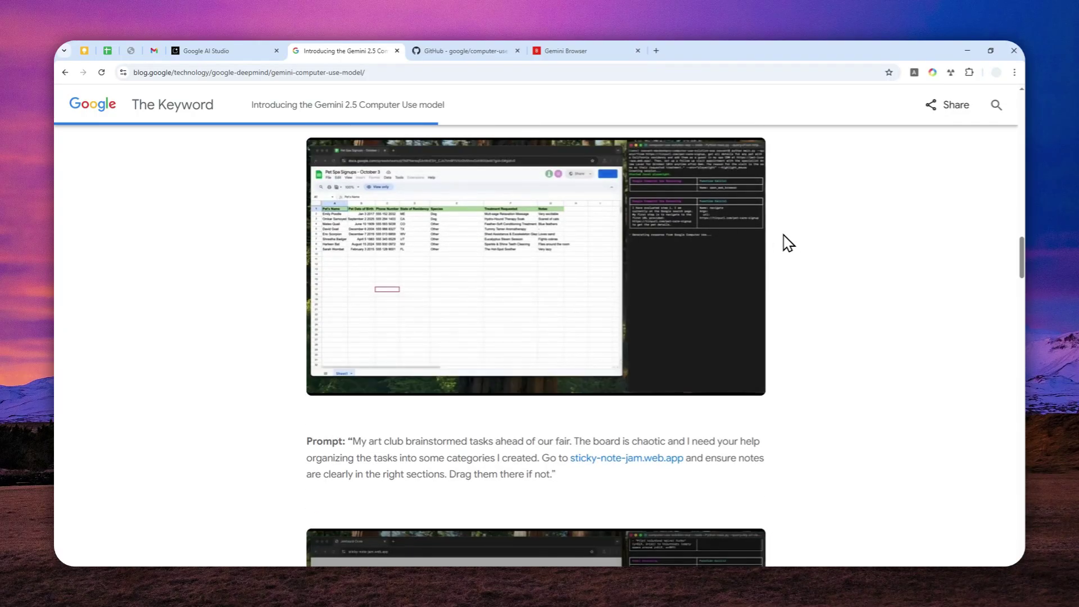
scroll(787, 247, "down", 5)
scroll(667, 261, "down", 4)
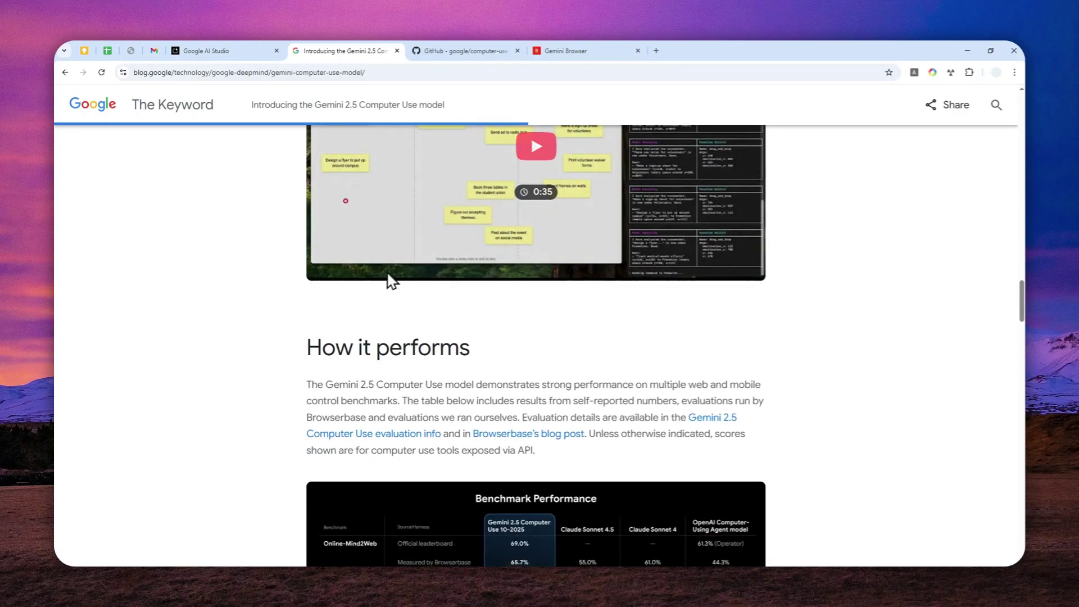
scroll(472, 290, "down", 6)
scroll(362, 305, "down", 5)
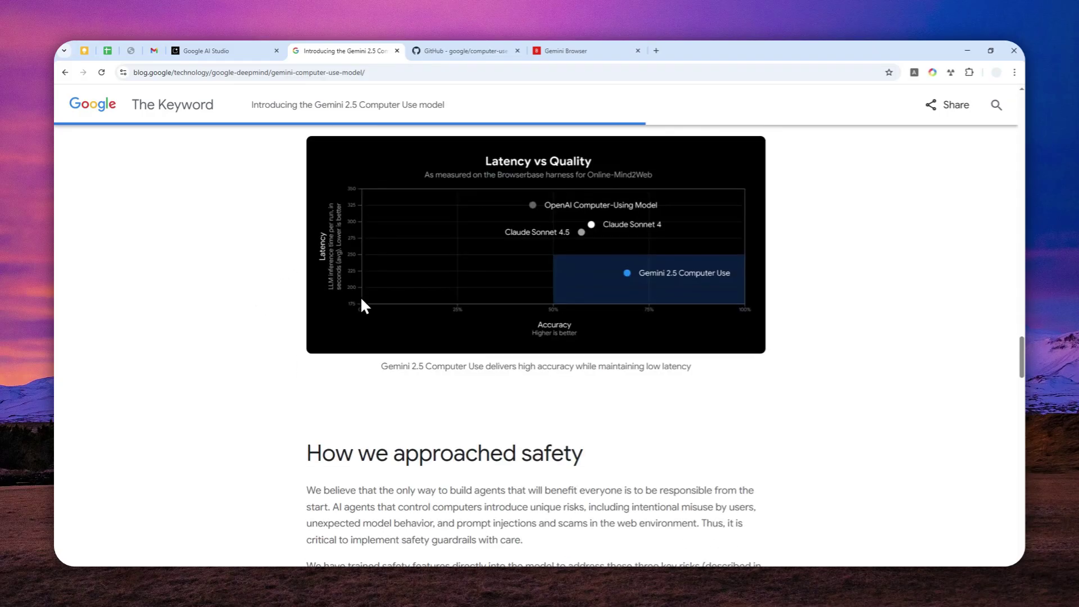
scroll(348, 256, "down", 16)
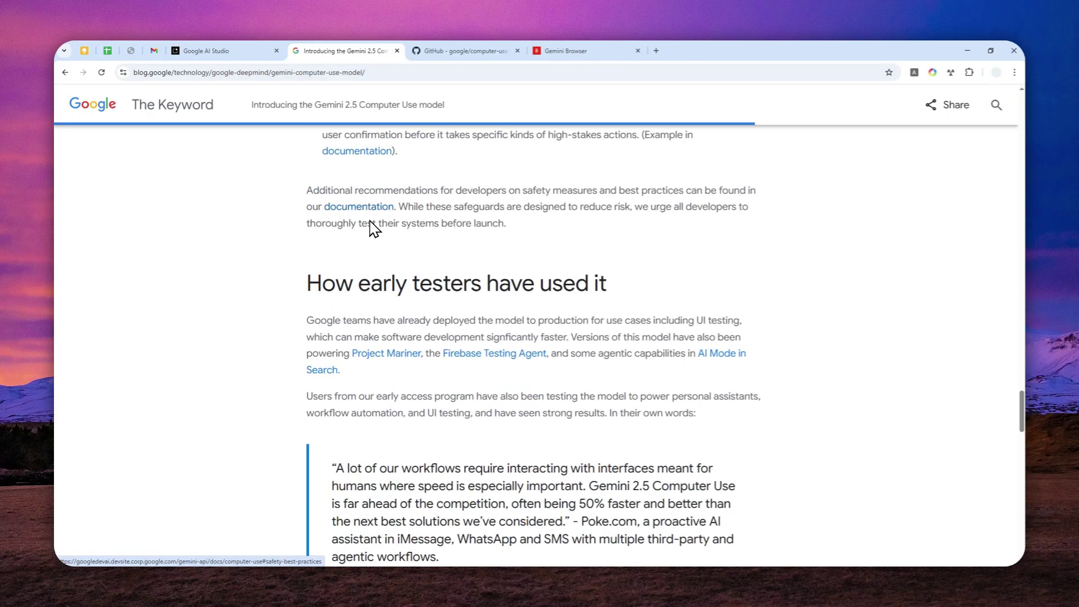
scroll(371, 225, "down", 11)
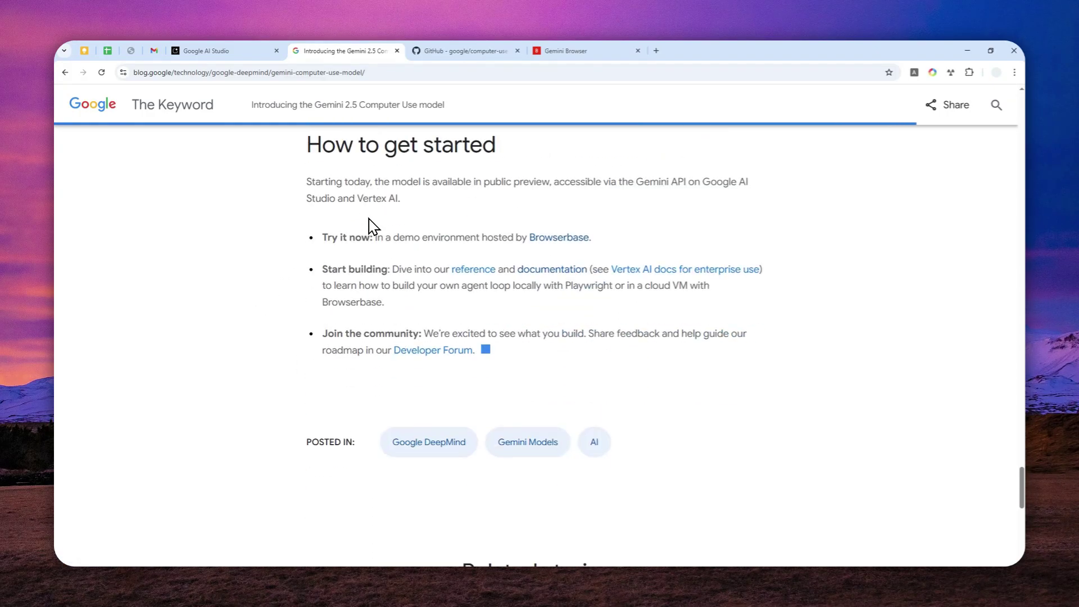
- Highlight the Try it now Browserbase sentence, then open the Browserbase demo link in a new tab
left_click_drag(322, 237, 451, 236)
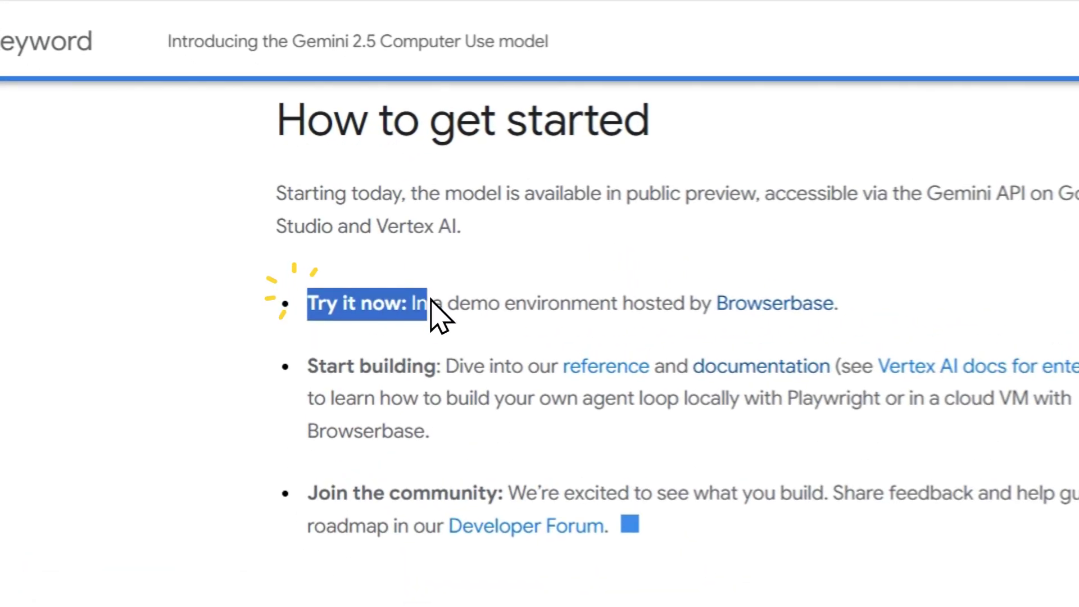
left_click_drag(564, 303, 881, 308)
left_click(608, 302)
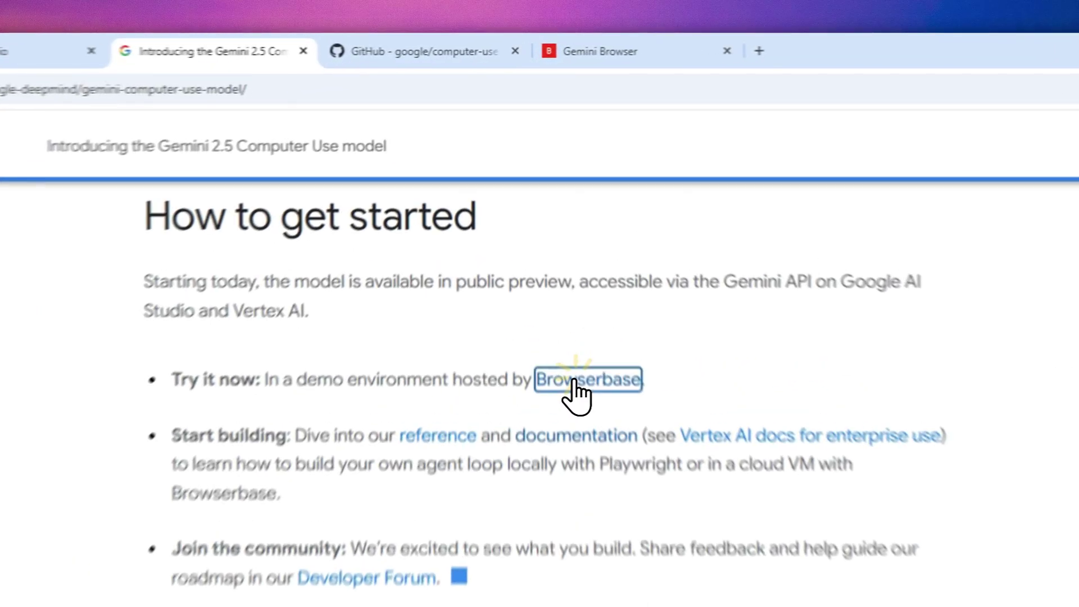
right_click(565, 236)
left_click(569, 247)
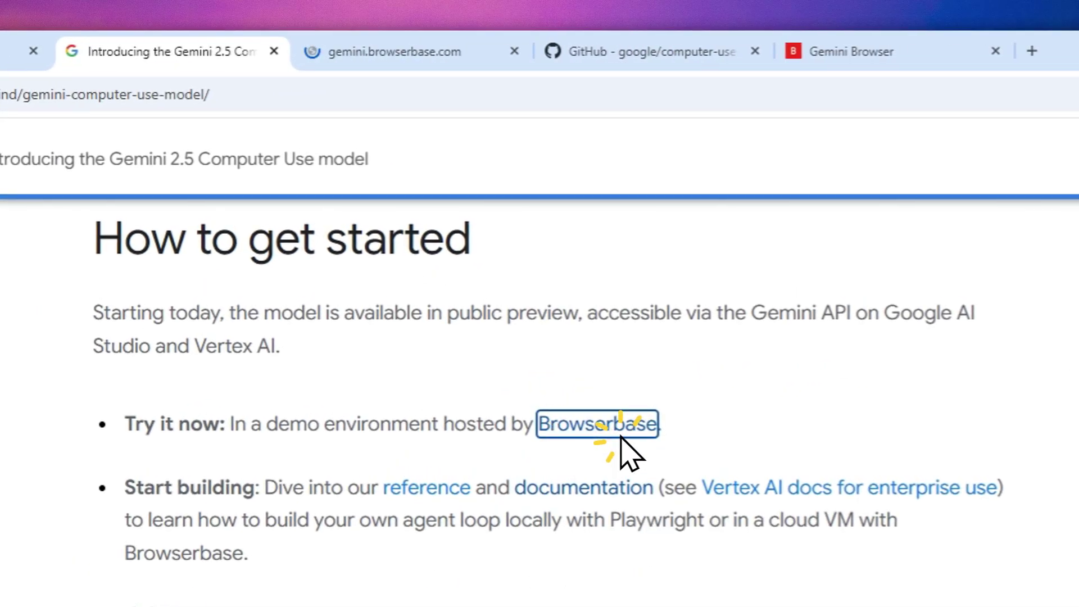
- Review the earlier Gemini Browser session's 2048 run log, then return to the empty start page
left_click(421, 48)
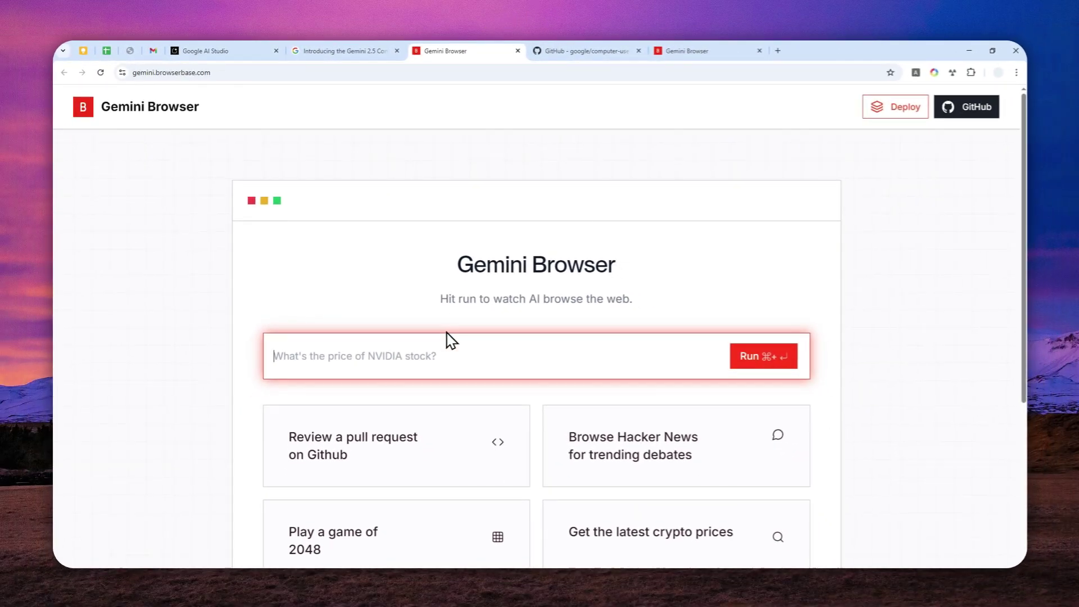
left_click(712, 46)
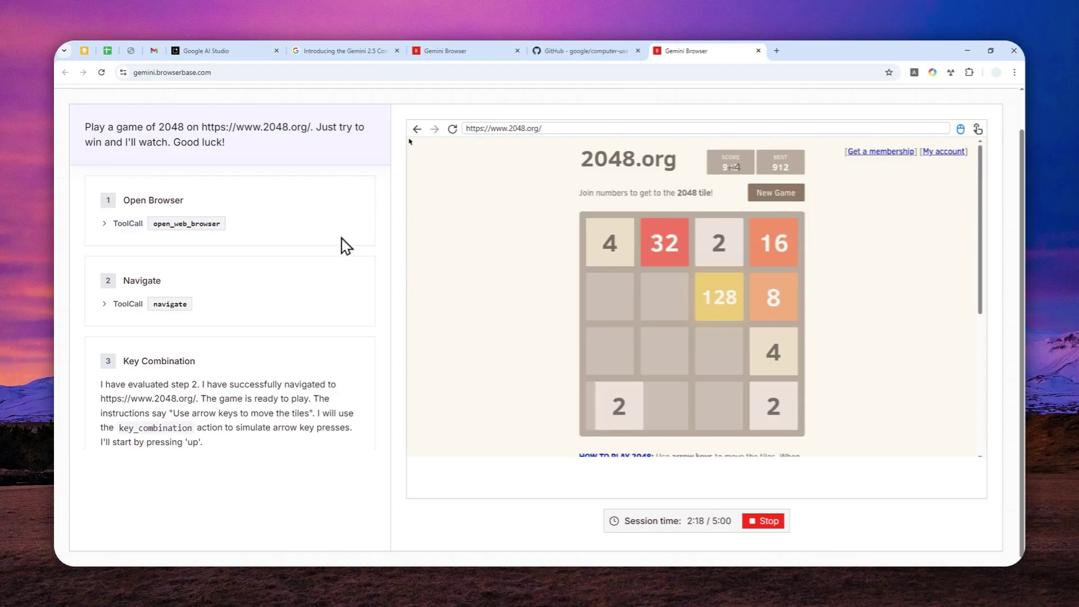
scroll(345, 243, "down", 12)
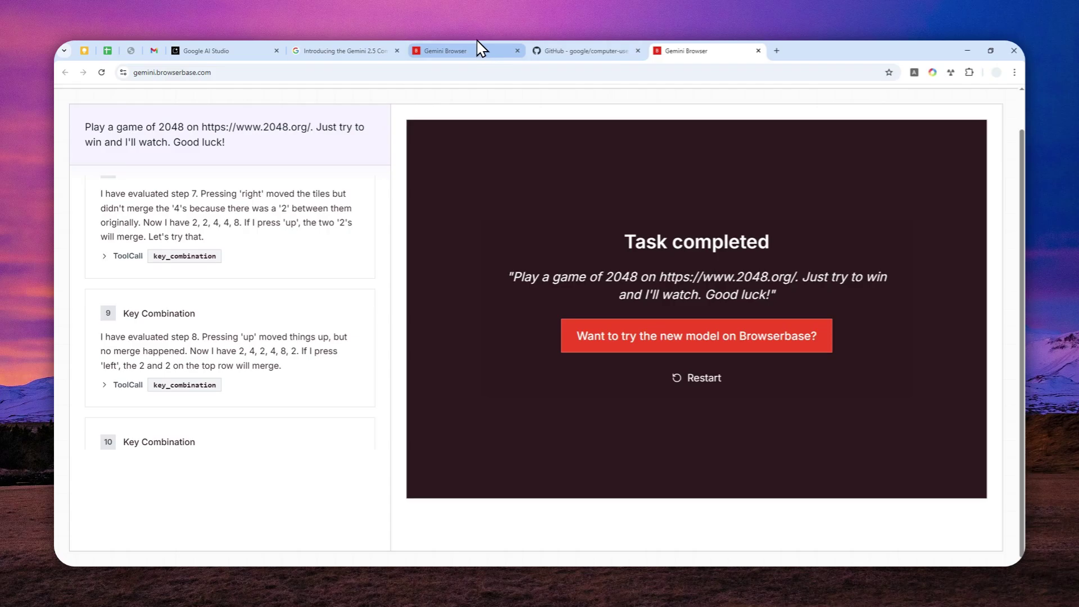
left_click(450, 46)
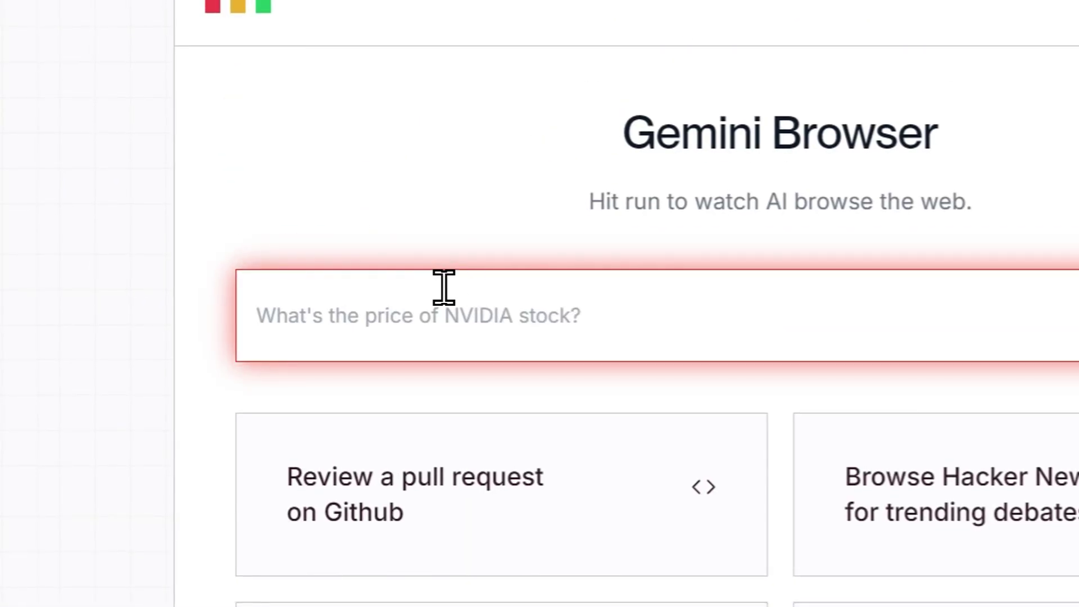
- Paste the MrBeast newest-video pinned-comment task into the Gemini Browser prompt box
left_click(360, 316)
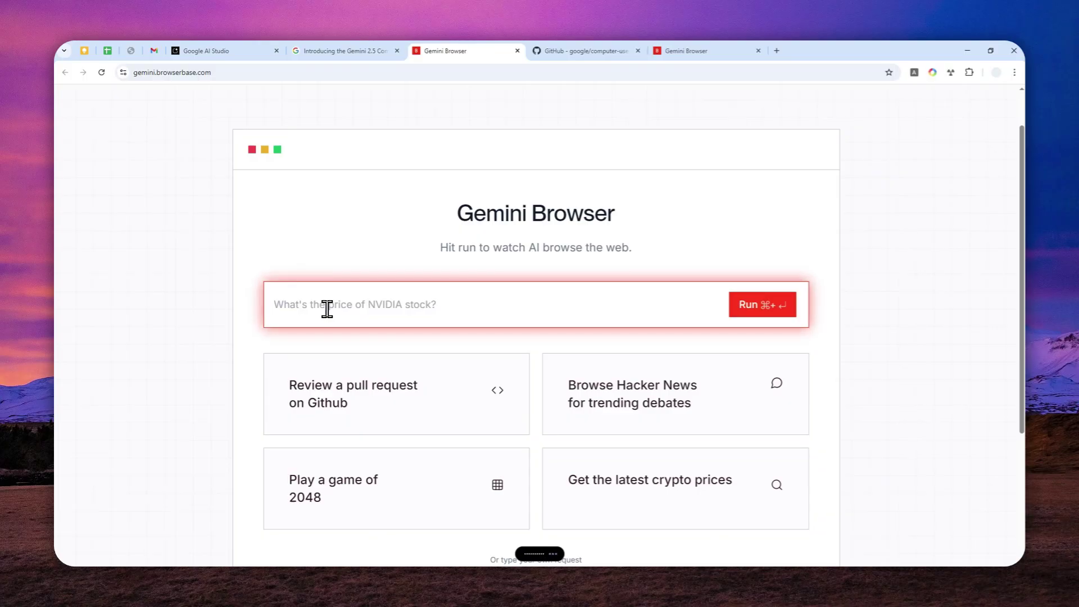
type("Go to MrBeast's channel, navigate to the videos menu, open the newest video, and tell me what was the pin comment on that video.")
left_click_drag(334, 308, 210, 313)
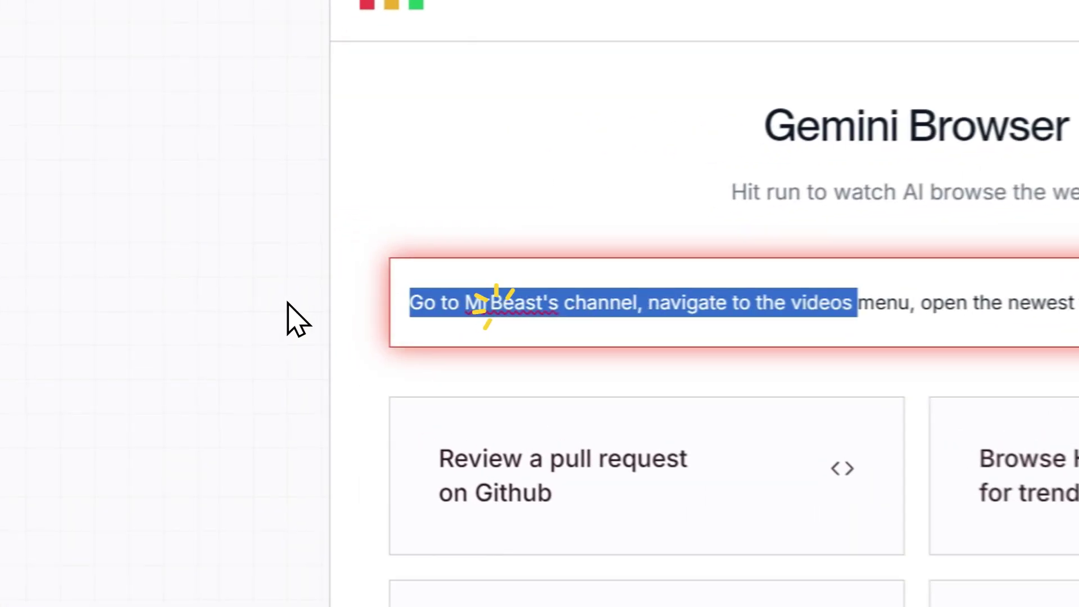
left_click(463, 320)
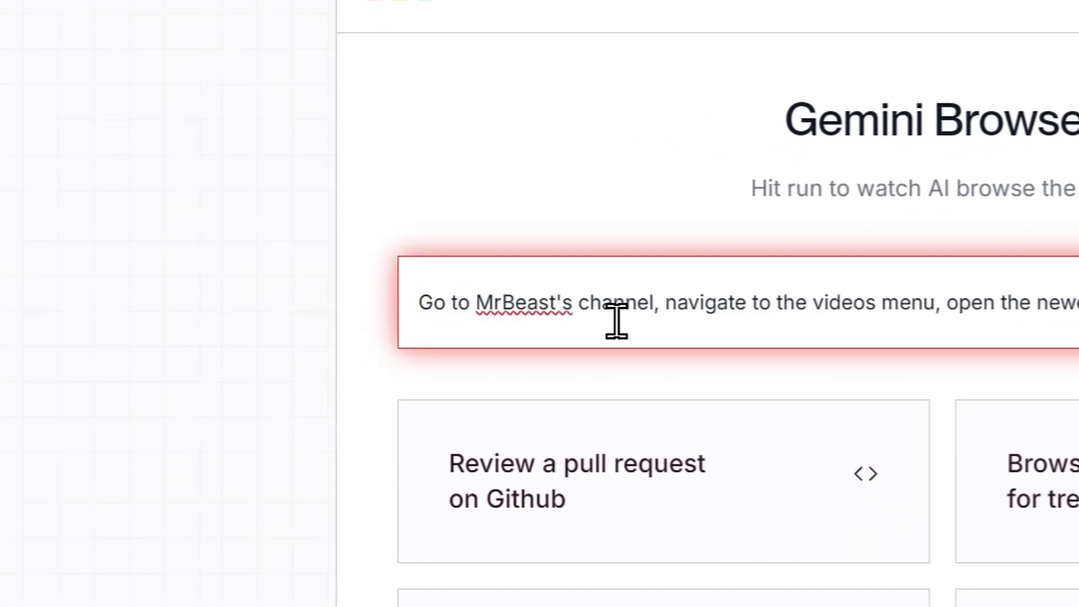
left_click_drag(971, 302, 1078, 319)
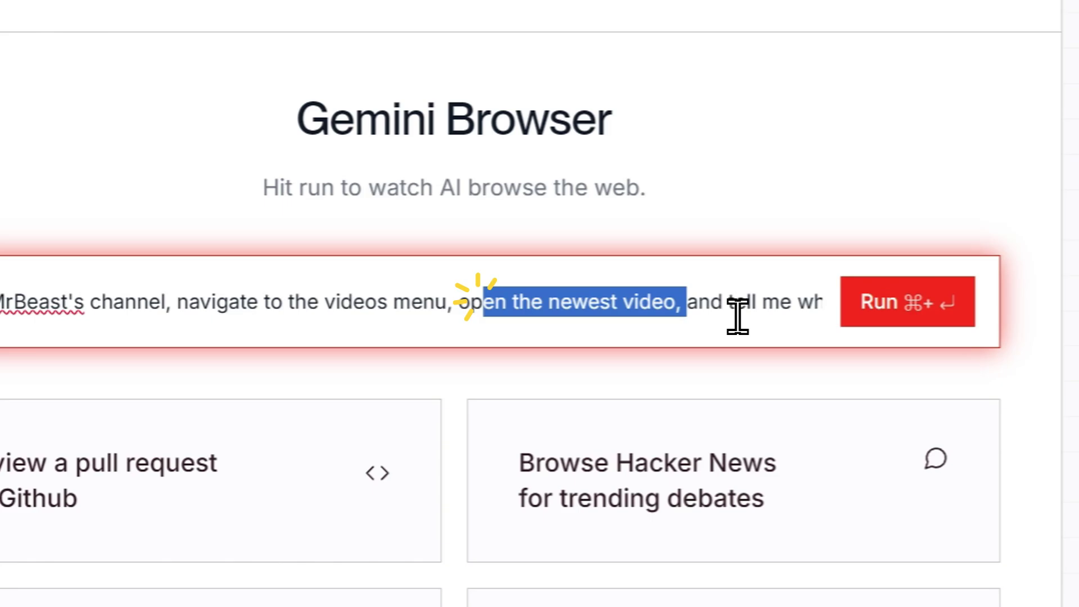
left_click_drag(738, 318, 848, 323)
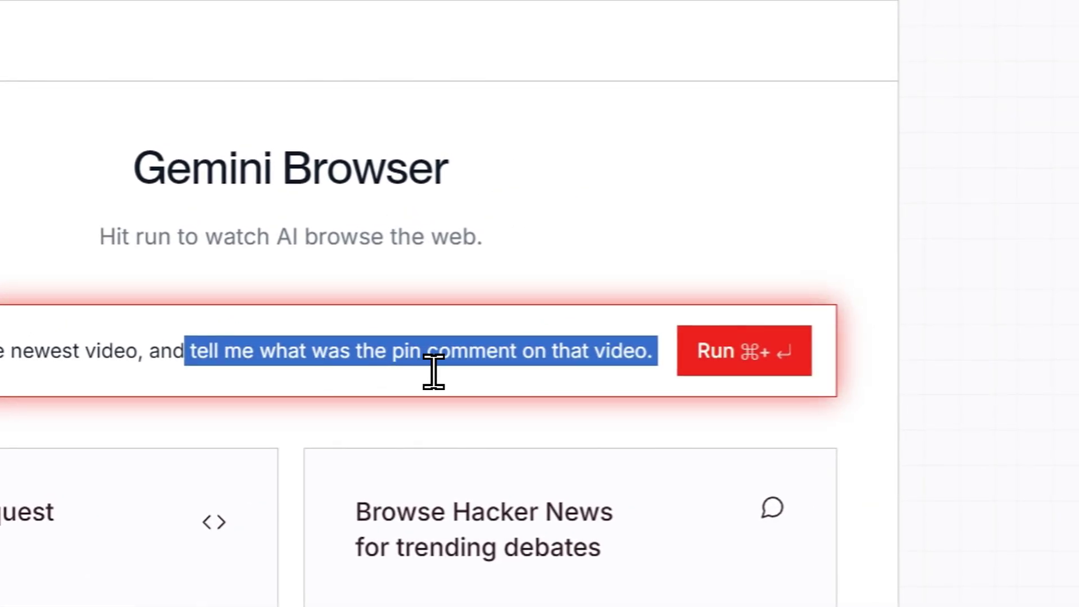
- Correct 'pin' to 'pinned' in the prompt and run the task
left_click(423, 354)
type("ned")
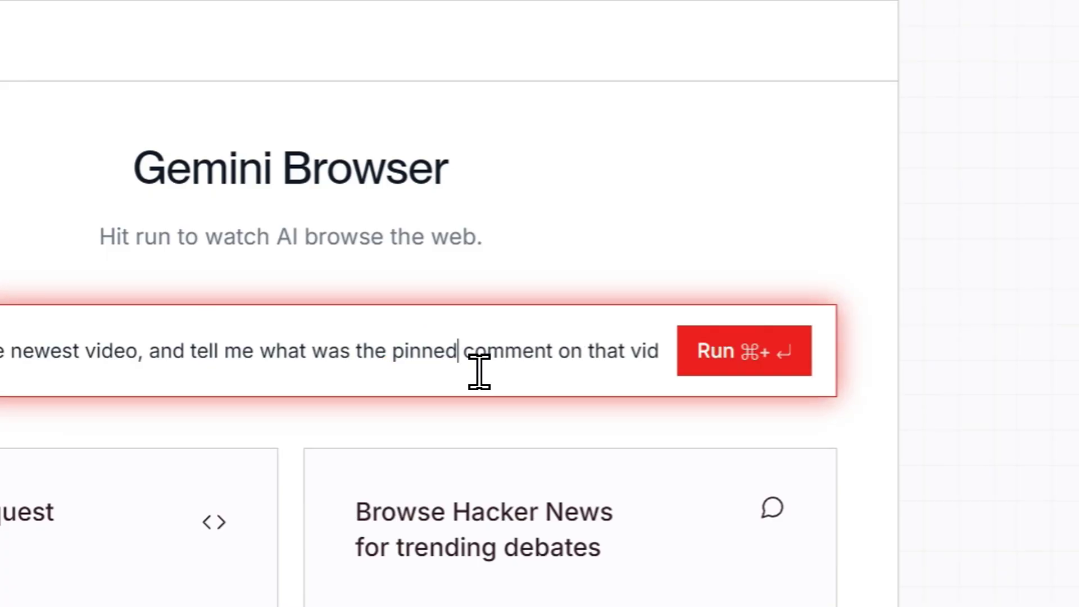
left_click_drag(571, 351, 672, 362)
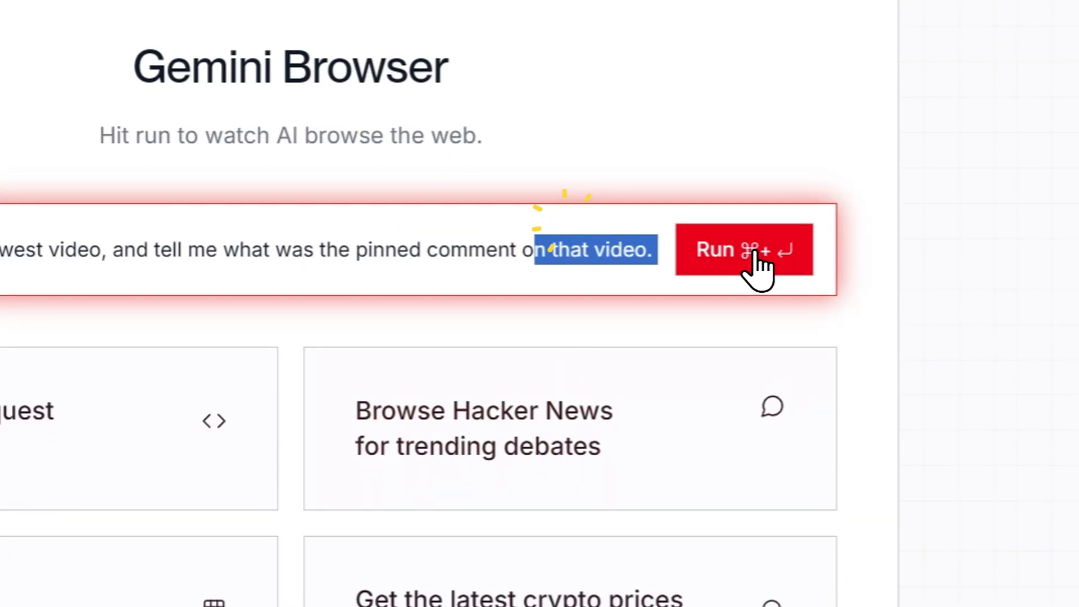
left_click(756, 253)
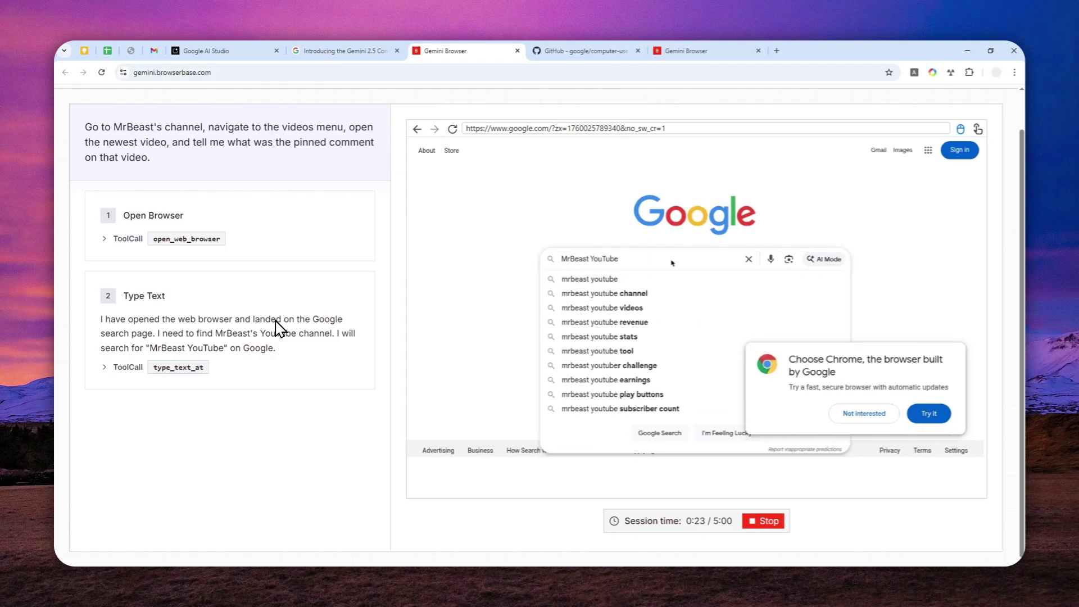
- Highlight the task prompt in the step log while the agent searches for MrBeast's channel
left_click_drag(147, 159, 81, 126)
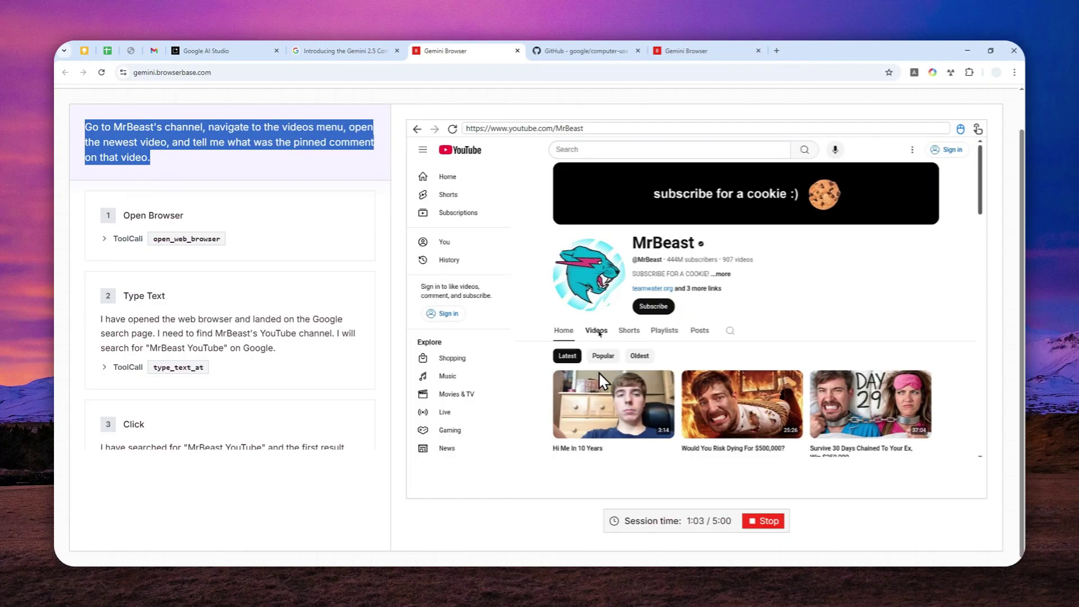
- Highlight the agent's final answer: the pinned comment reads 'I can't believe how much has changed'
left_click(529, 544)
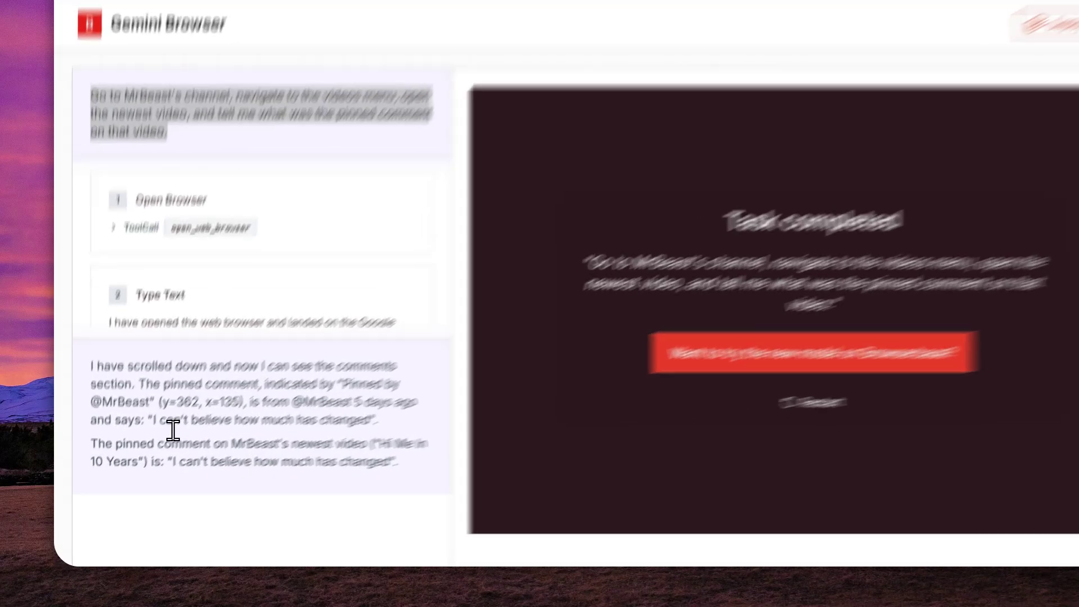
left_click_drag(139, 441, 203, 444)
left_click_drag(85, 396, 285, 444)
key("Left")
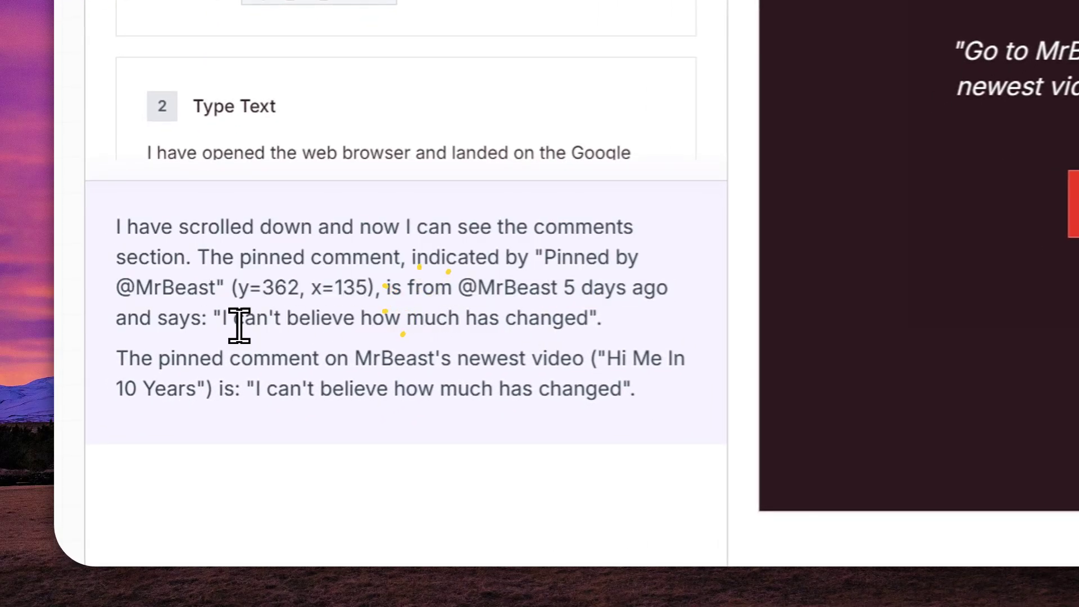
left_click_drag(249, 328, 629, 322)
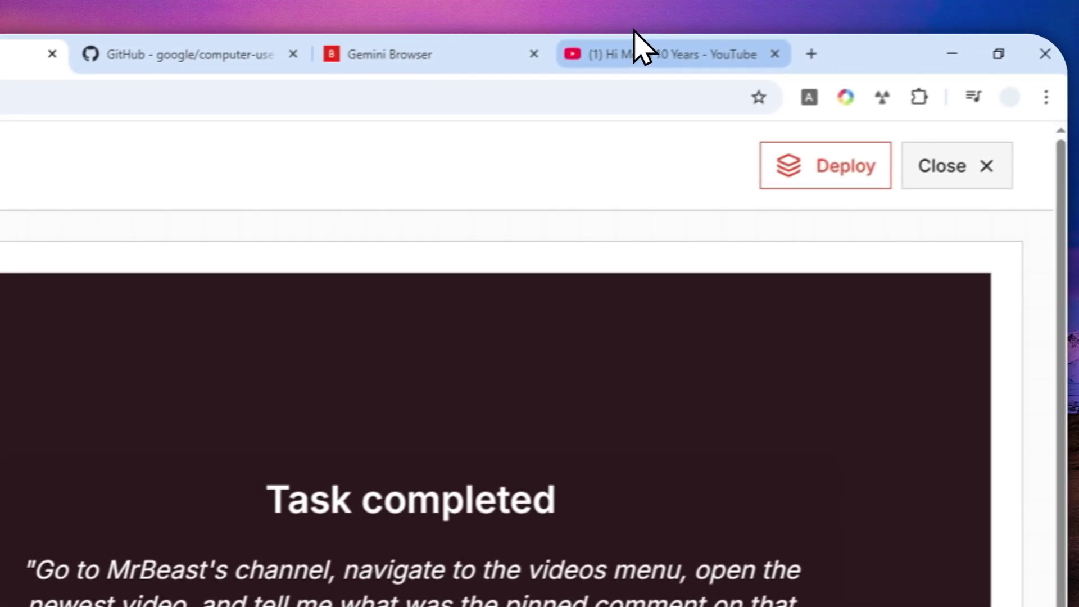
- In the YouTube tab, highlight the pinned comment under 'Hi Me In 10 Years', then scroll back up
left_click(635, 48)
scroll(320, 342, "down", 8)
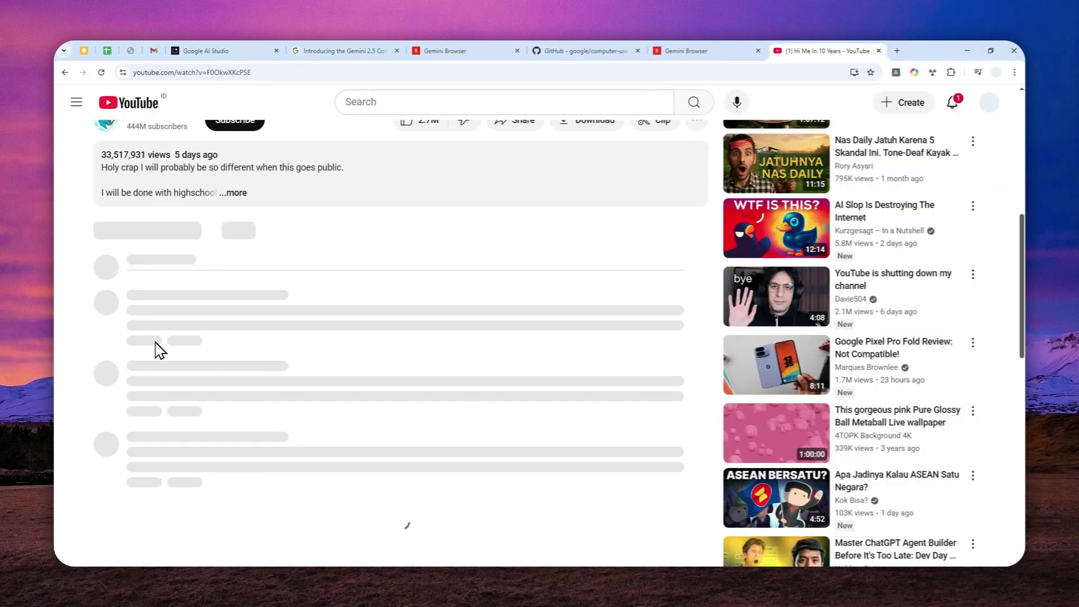
mouse_move(125, 342)
left_mouse_down()
mouse_move(233, 342)
mouse_move(133, 345)
left_mouse_up()
left_click(230, 343)
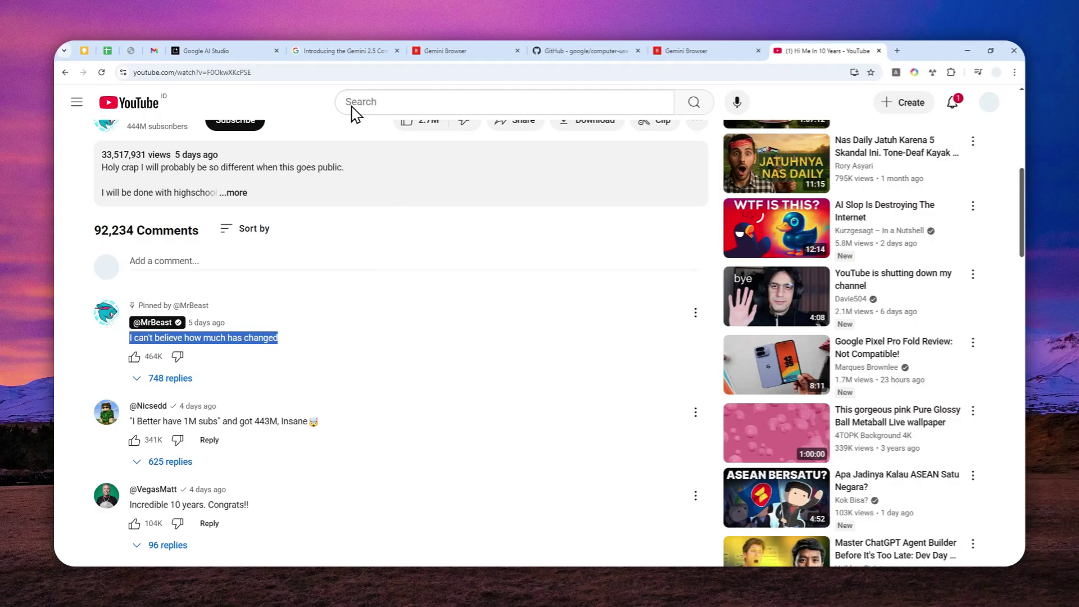
scroll(416, 271, "up", 5)
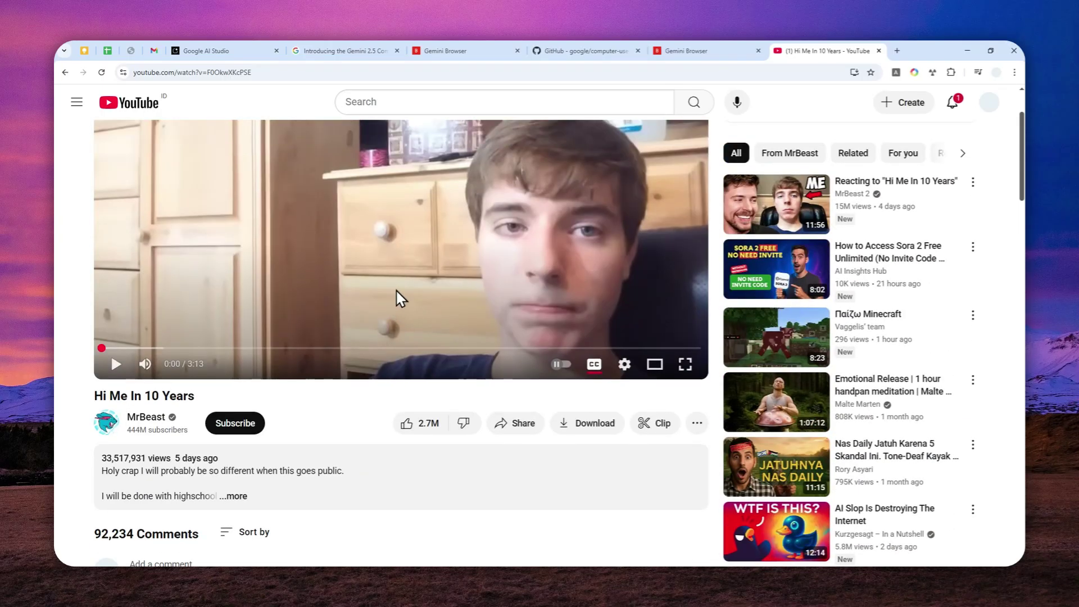
- Glance back at the blog post, then close the finished Gemini Browser task
left_click(450, 50)
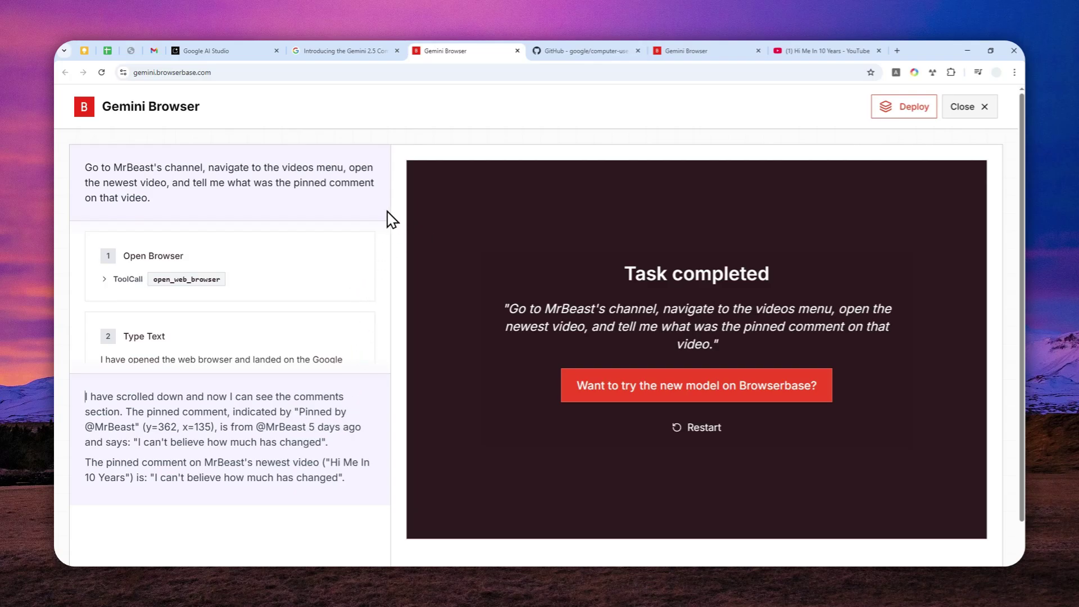
left_click(344, 52)
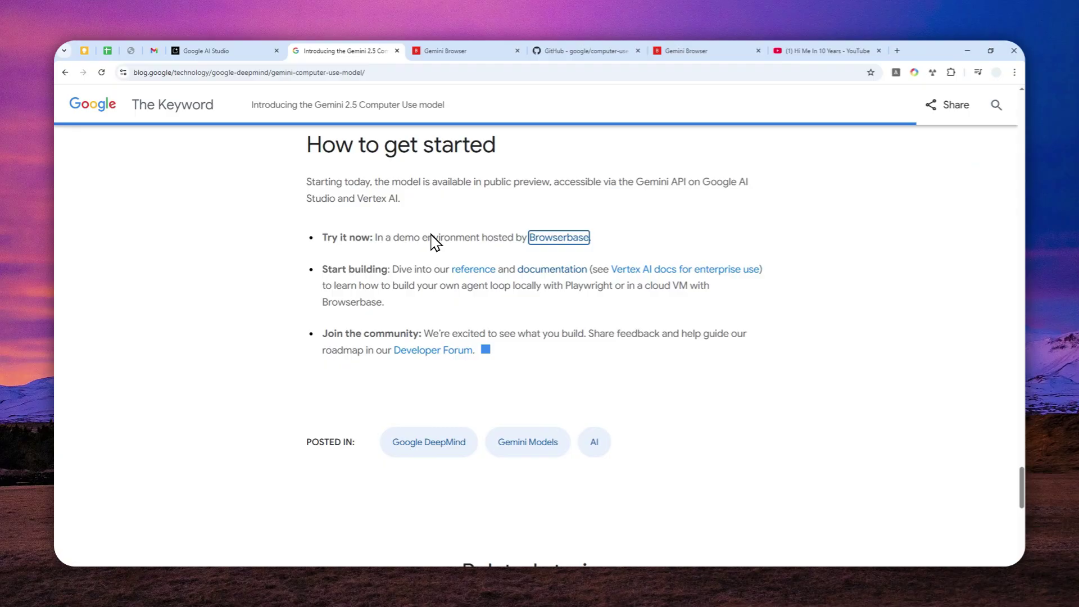
scroll(436, 244, "up", 15)
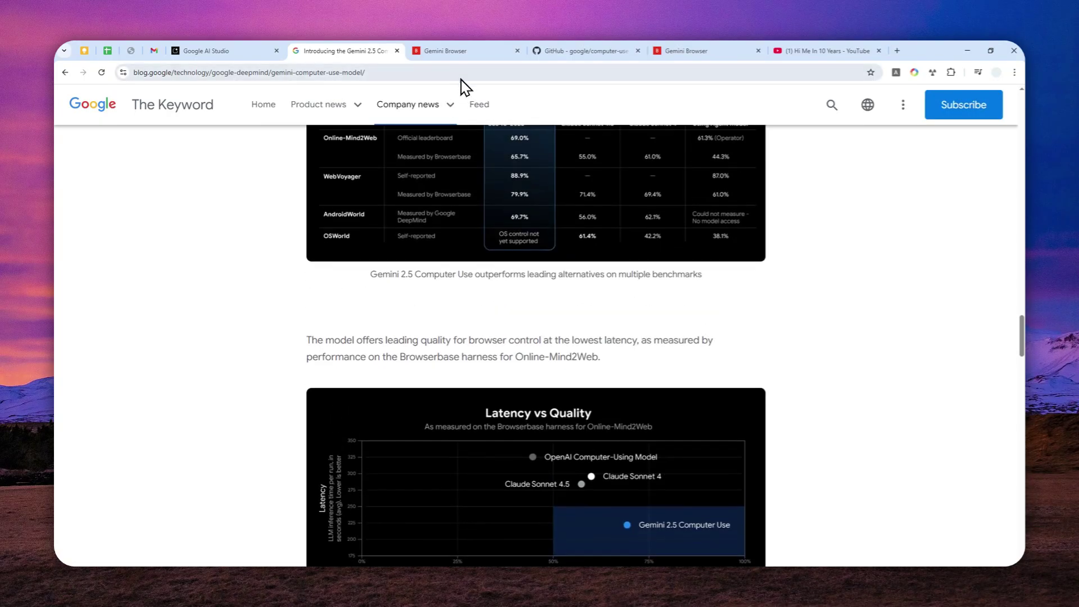
left_click(462, 50)
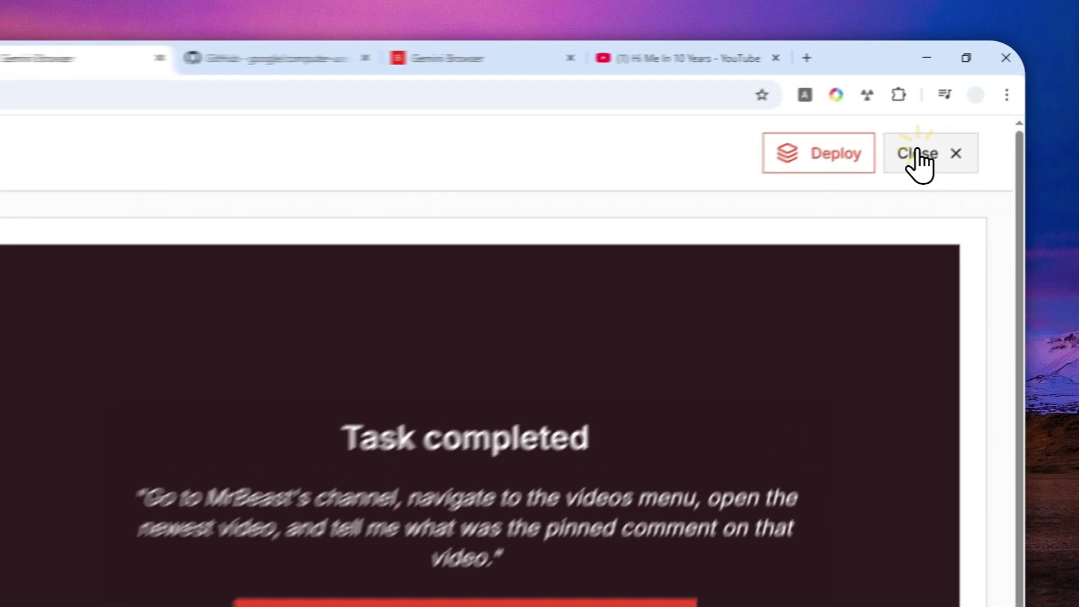
left_click(962, 106)
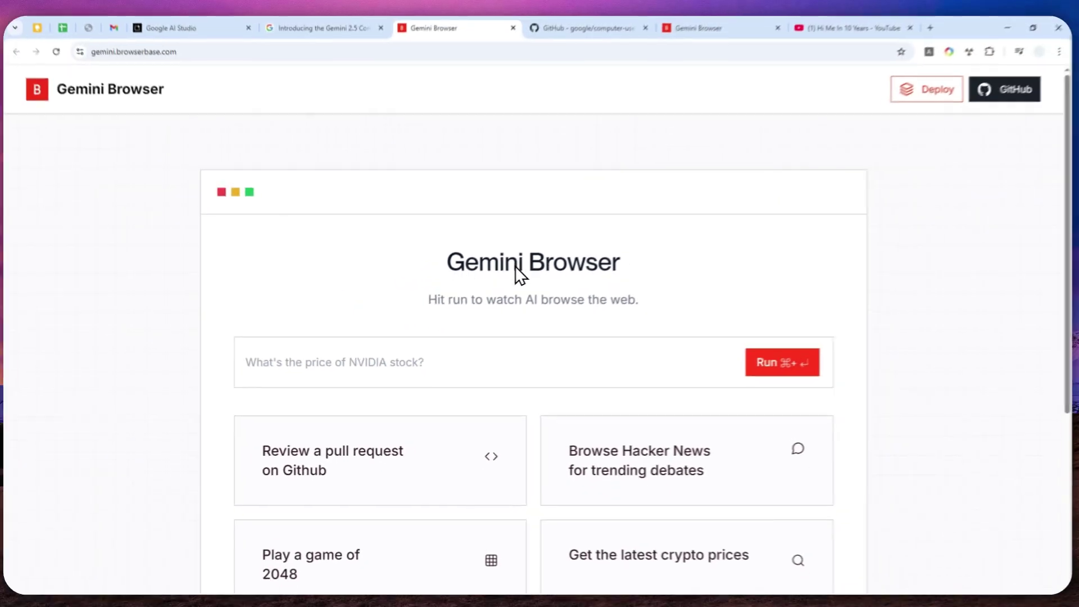